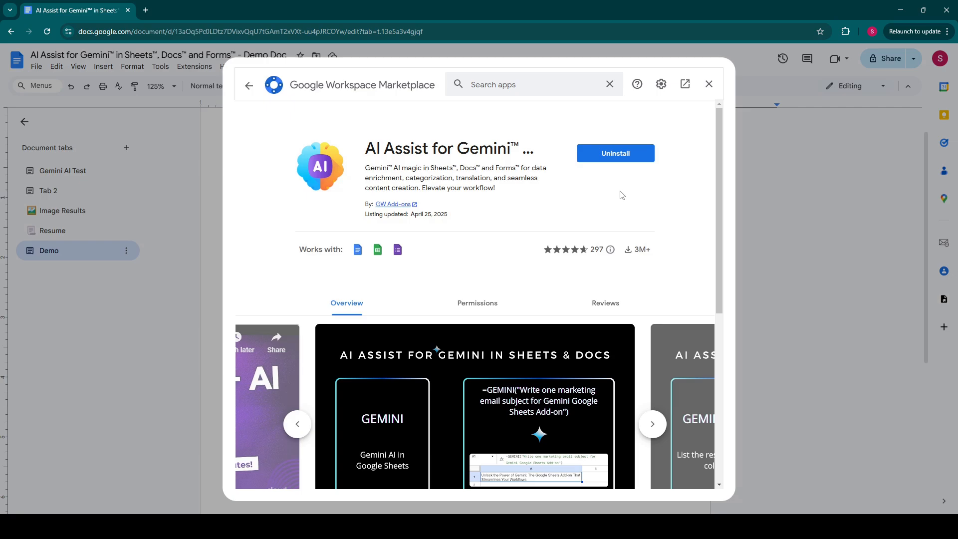
# Step: Close the Marketplace and launch the AI Assist for Gemini sidebar from Extensions
pyautogui.click(709, 85)
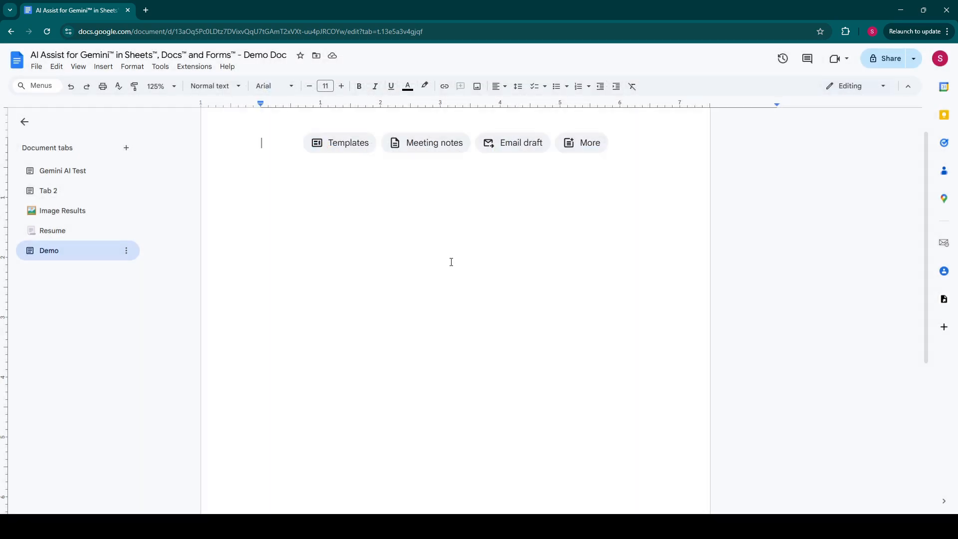
pyautogui.click(202, 73)
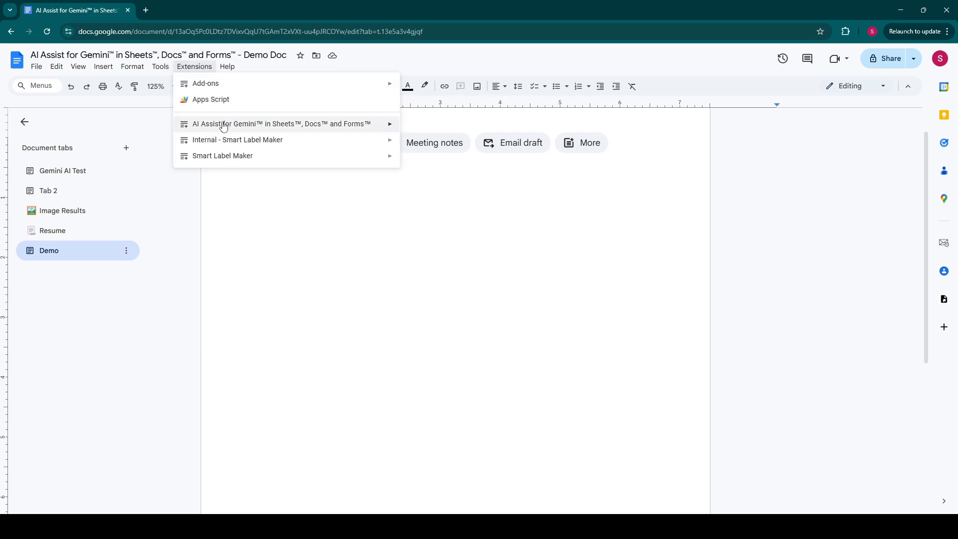
pyautogui.moveTo(220, 124)
pyautogui.click(423, 130)
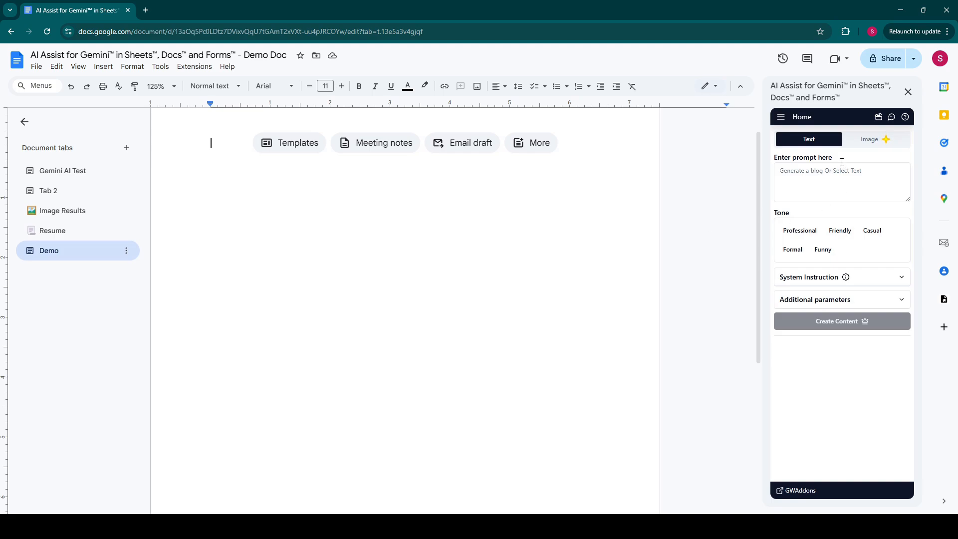
# Step: Check the add-on's API key settings, then return home and switch to the Image view
pyautogui.click(863, 142)
pyautogui.click(780, 118)
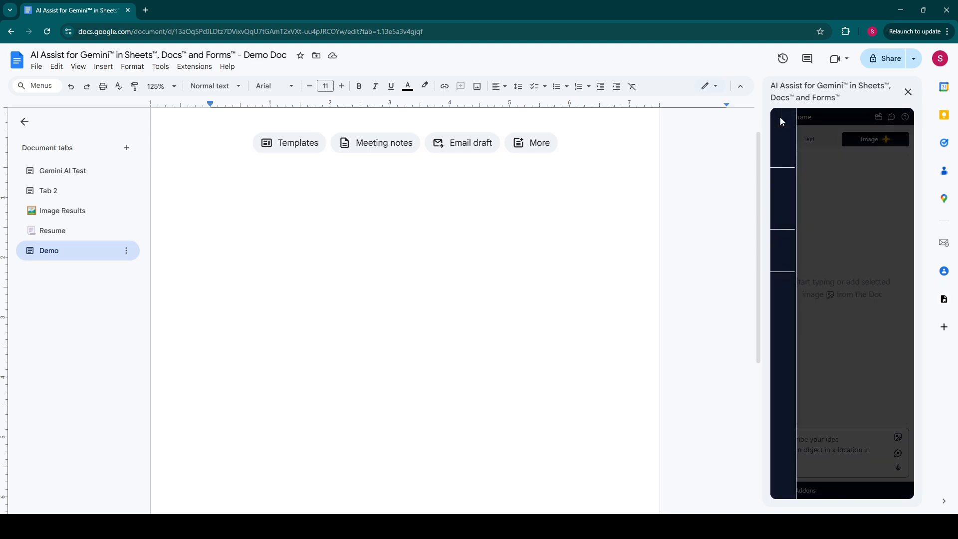
pyautogui.click(802, 202)
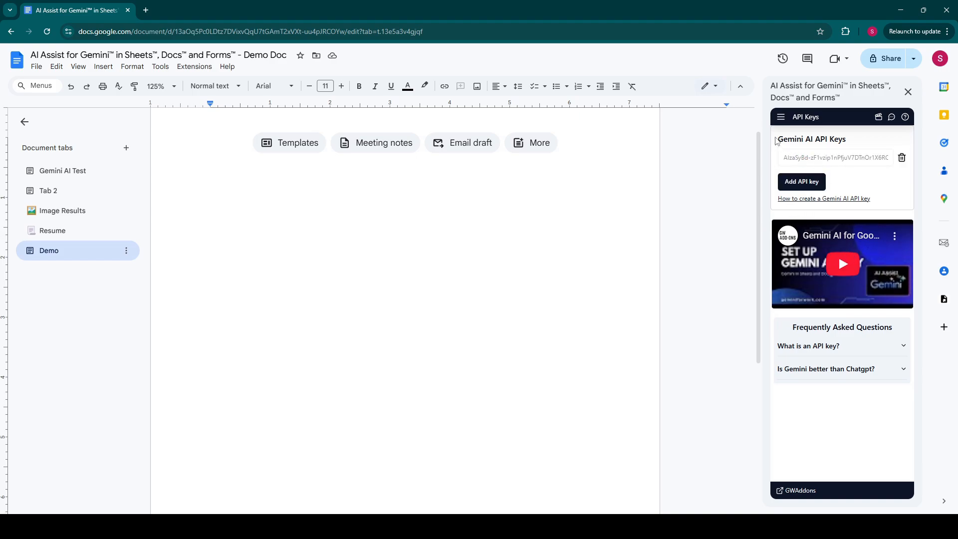
pyautogui.click(781, 117)
pyautogui.click(801, 139)
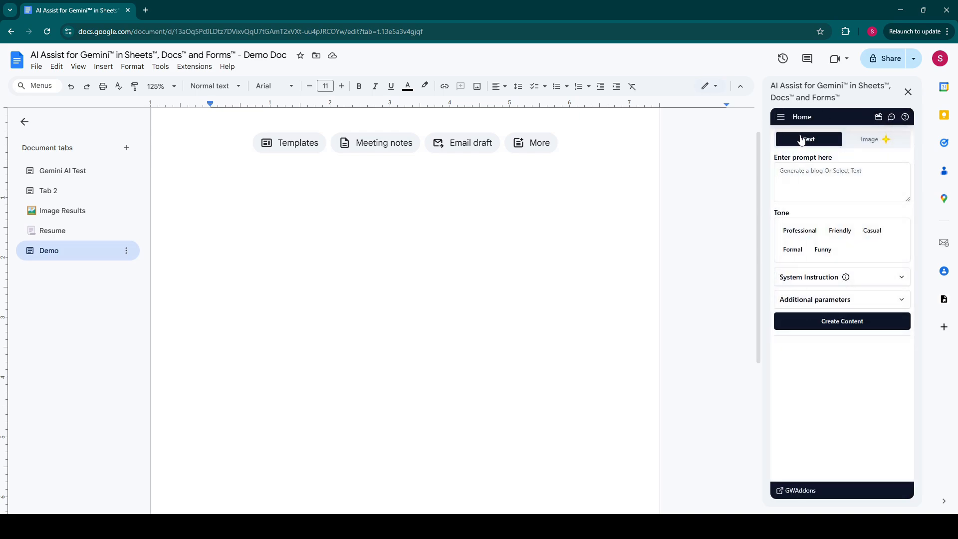
pyautogui.click(884, 140)
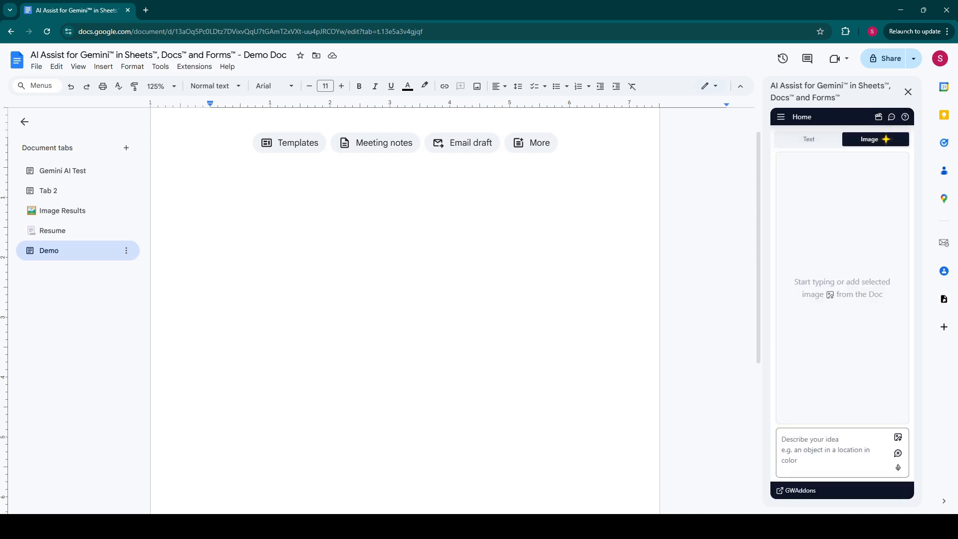
# Step: Generate and preview an image from 'lush, green rooftop garden in a futuristic city'
pyautogui.click(821, 462)
pyautogui.click(785, 457)
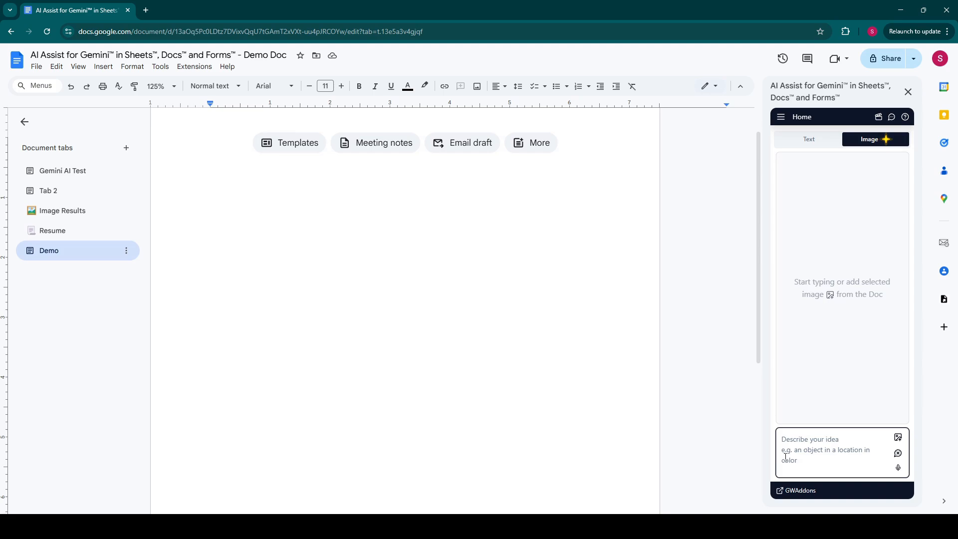
pyautogui.write('lsuh')
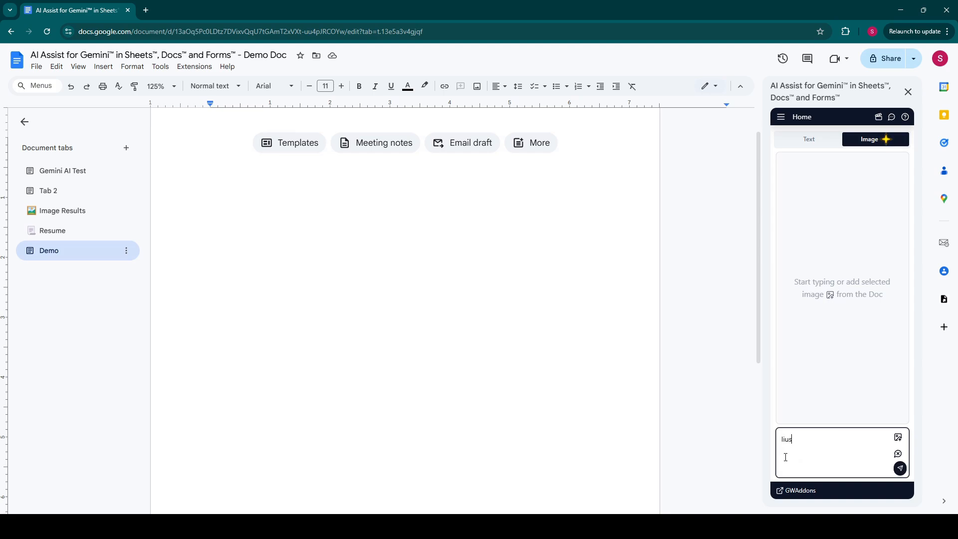
pyautogui.press('BackSpace')
pyautogui.press('BackSpace')
pyautogui.press('BackSpace')
pyautogui.write('ush, green rooftop garden in a futuristic city')
pyautogui.press('Return')
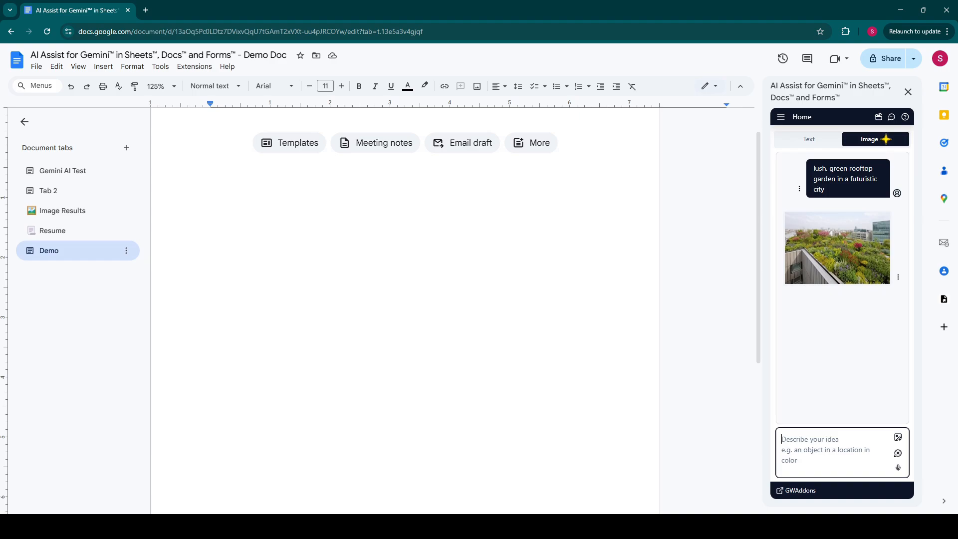
pyautogui.click(841, 273)
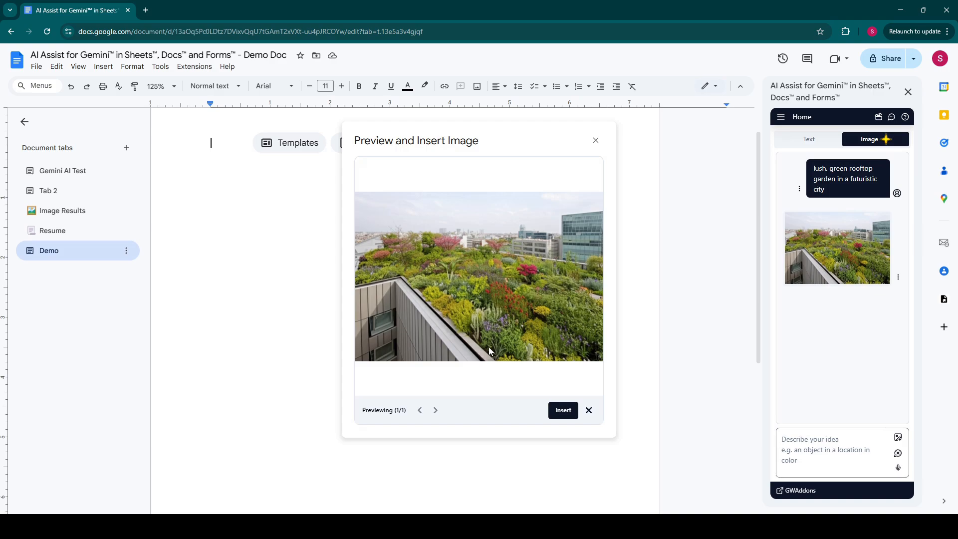
# Step: Insert the rooftop garden image at the cursor position in the Demo tab and close the preview
pyautogui.click(564, 414)
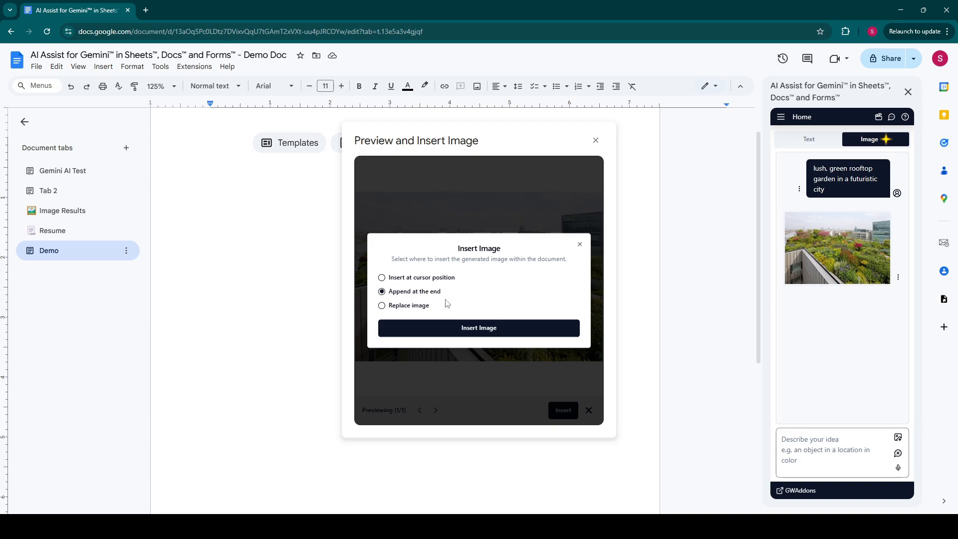
pyautogui.click(423, 278)
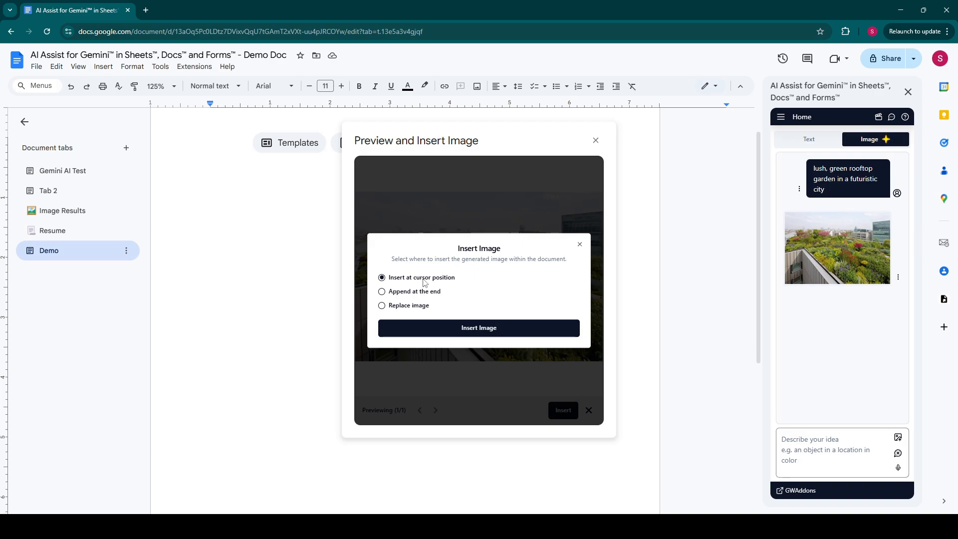
pyautogui.click(454, 330)
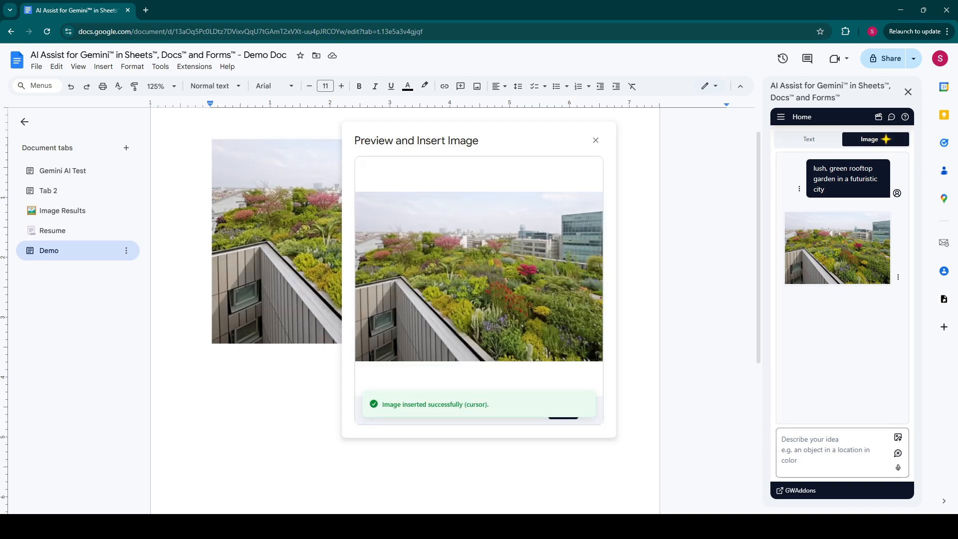
pyautogui.click(596, 140)
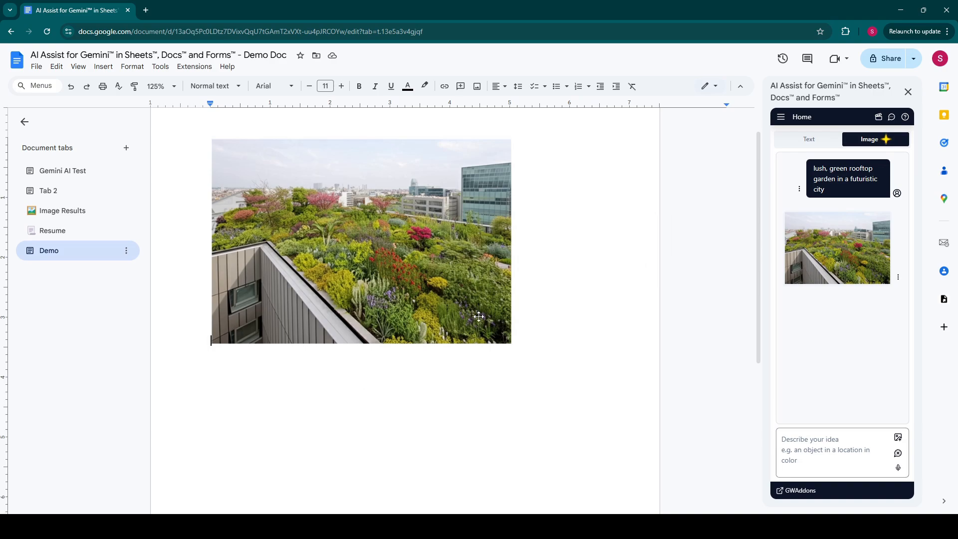
# Step: Request a variant with the prompt 'Add a flock of birds flying in the sky'
pyautogui.click(806, 460)
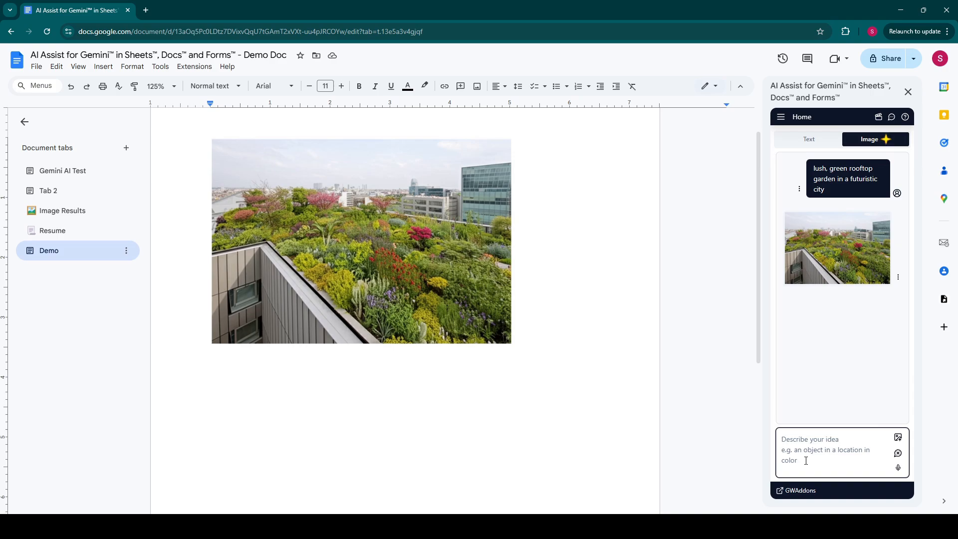
pyautogui.write('Add a f')
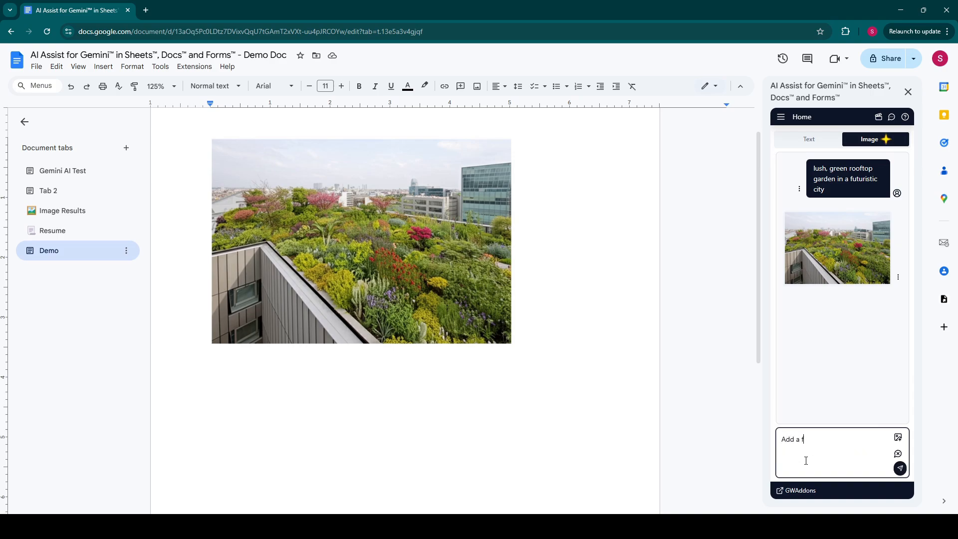
pyautogui.write('lock of birds flying in the sky')
pyautogui.press('Return')
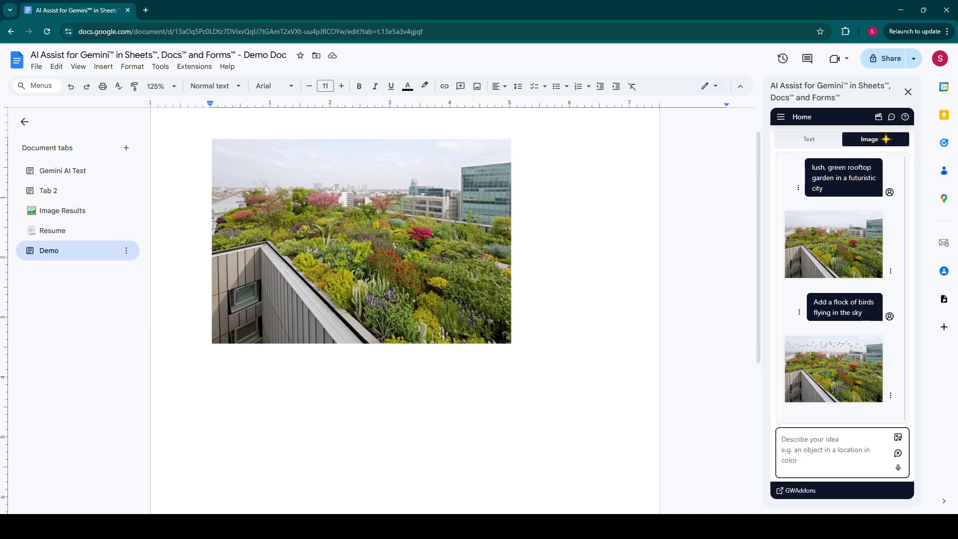
# Step: Preview the birds image and append it at the end of the document
pyautogui.click(840, 355)
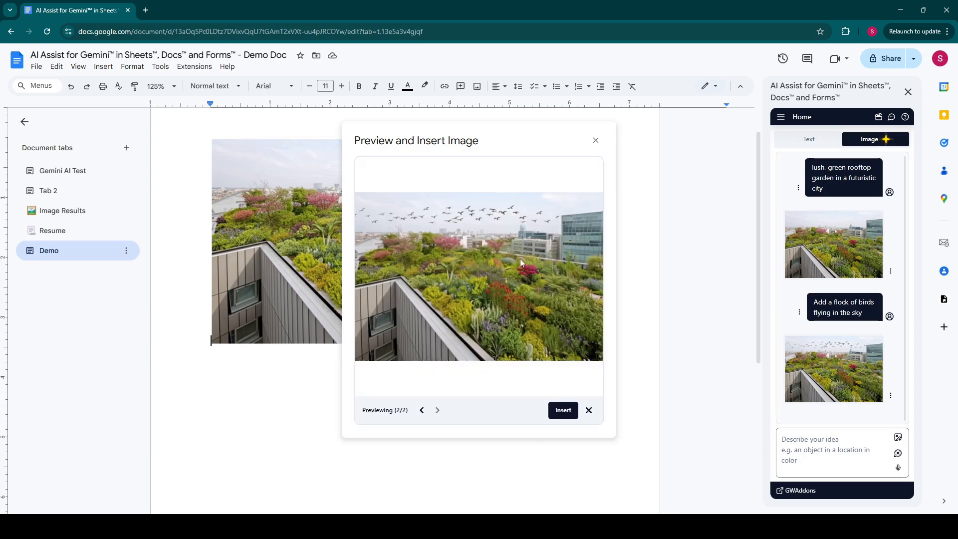
pyautogui.click(562, 411)
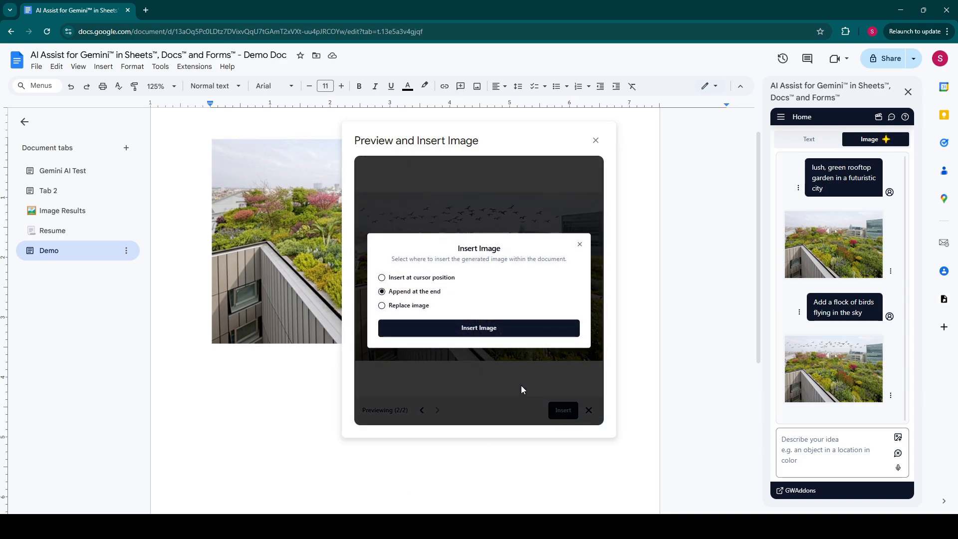
pyautogui.click(429, 329)
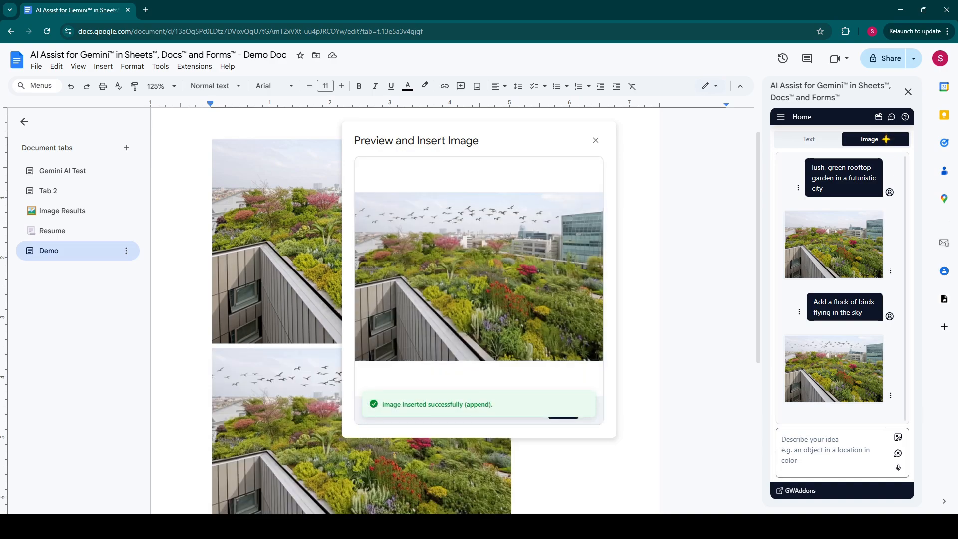
pyautogui.middleClick(589, 411)
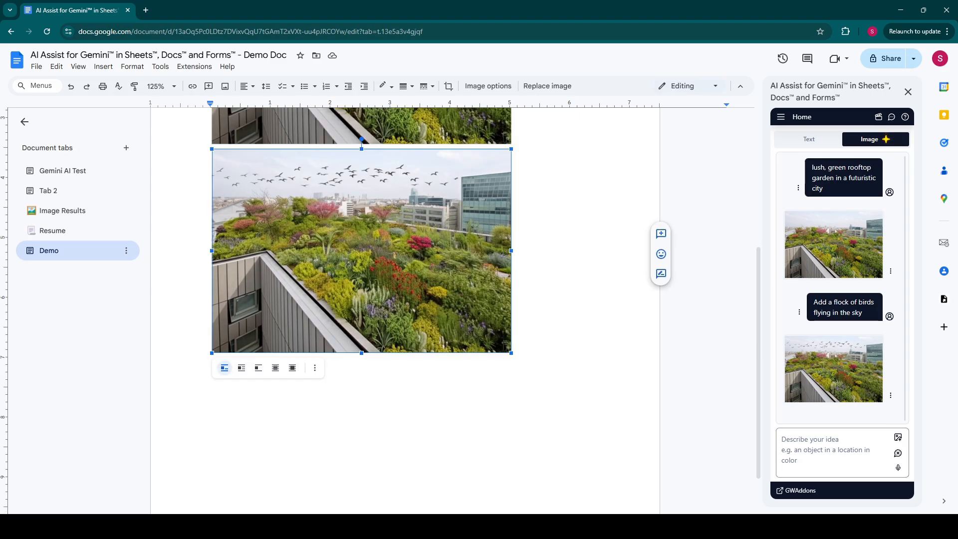
# Step: Switch to the Resume tab and clear the add-on's chat history
pyautogui.click(47, 232)
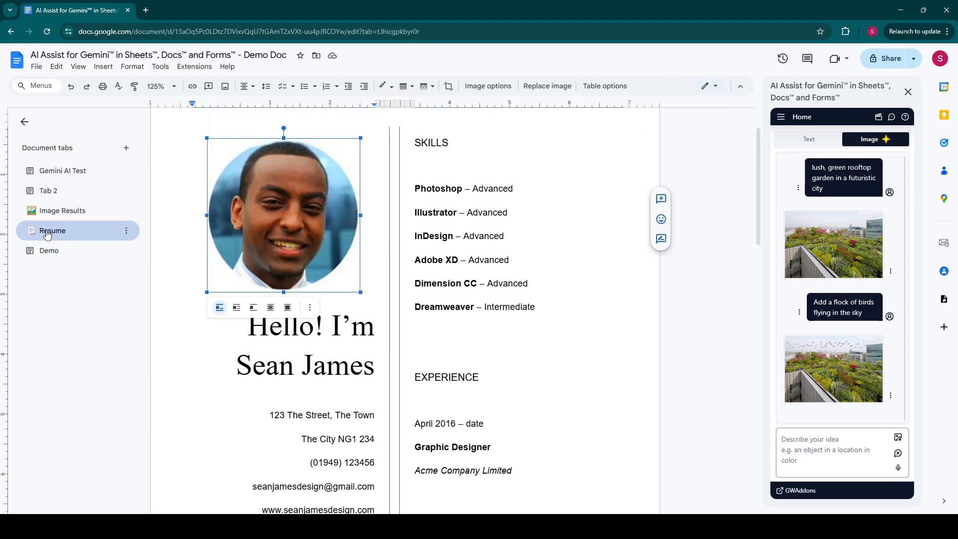
pyautogui.click(897, 453)
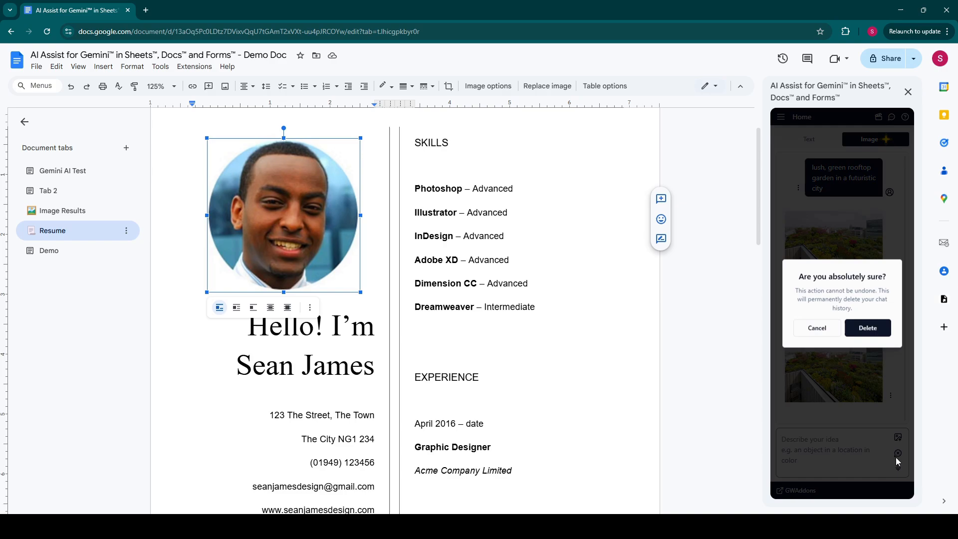
pyautogui.click(881, 334)
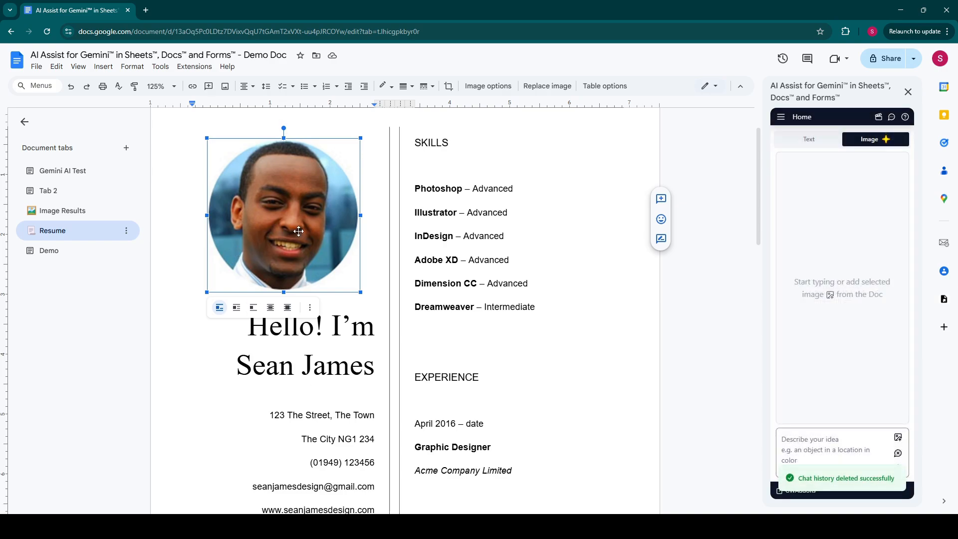
# Step: Attach the selected profile photo and prompt 'Convert this profile picture to a modern cartoon style. Ghibli. 4K'
pyautogui.click(898, 438)
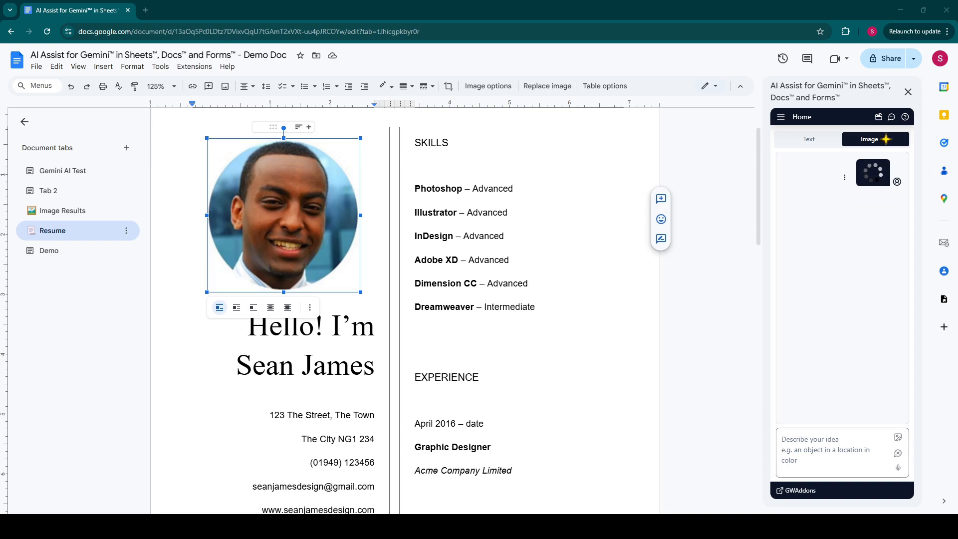
pyautogui.click(816, 475)
pyautogui.write('C')
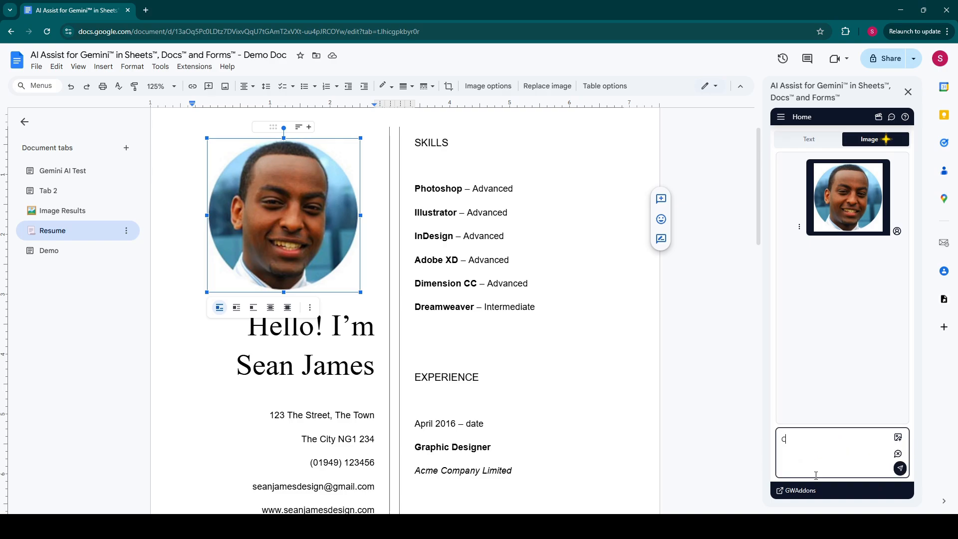
pyautogui.write('onvert this profile picture to a modern car')
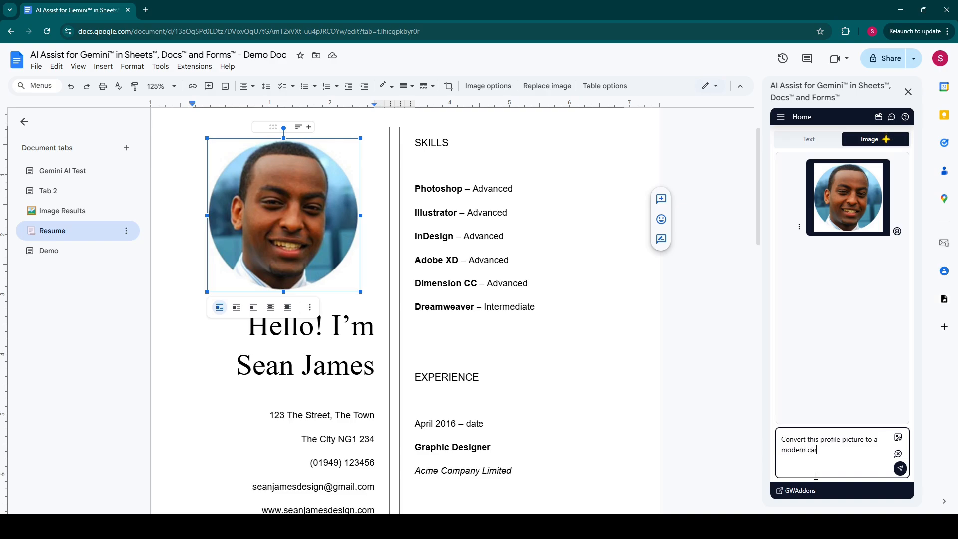
pyautogui.write('toon style. Ghibli. 4K')
pyautogui.press('Return')
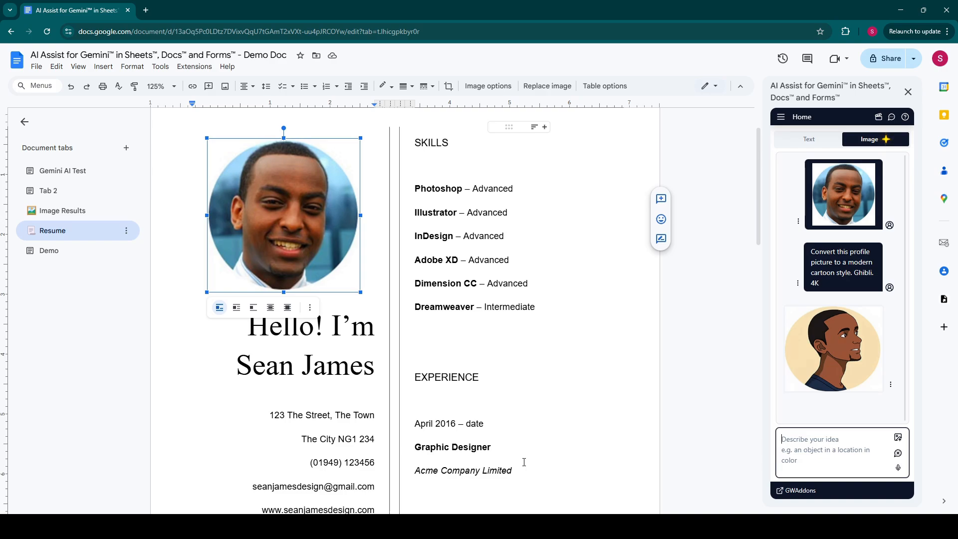
# Step: Replace the resume's profile photo with the previewed cartoon image and close the preview
pyautogui.click(855, 365)
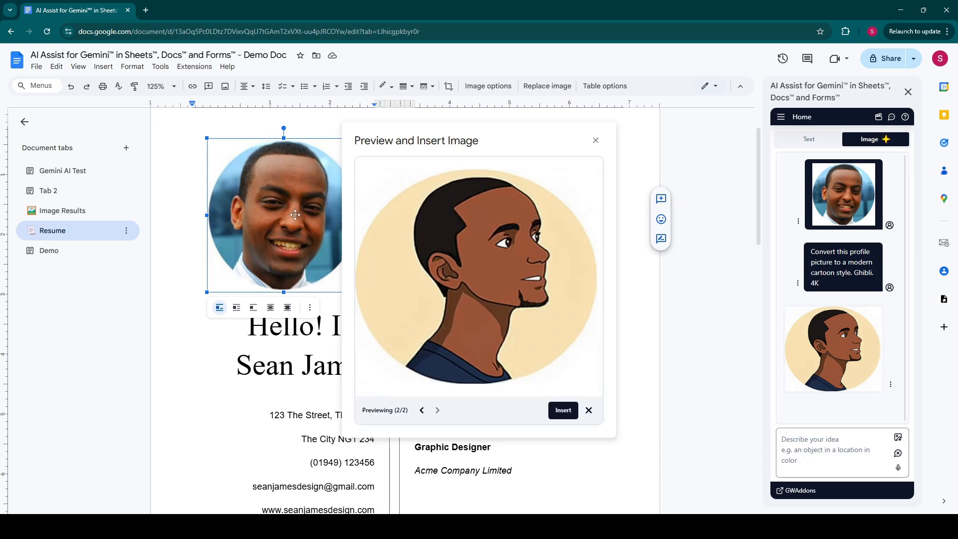
pyautogui.click(563, 410)
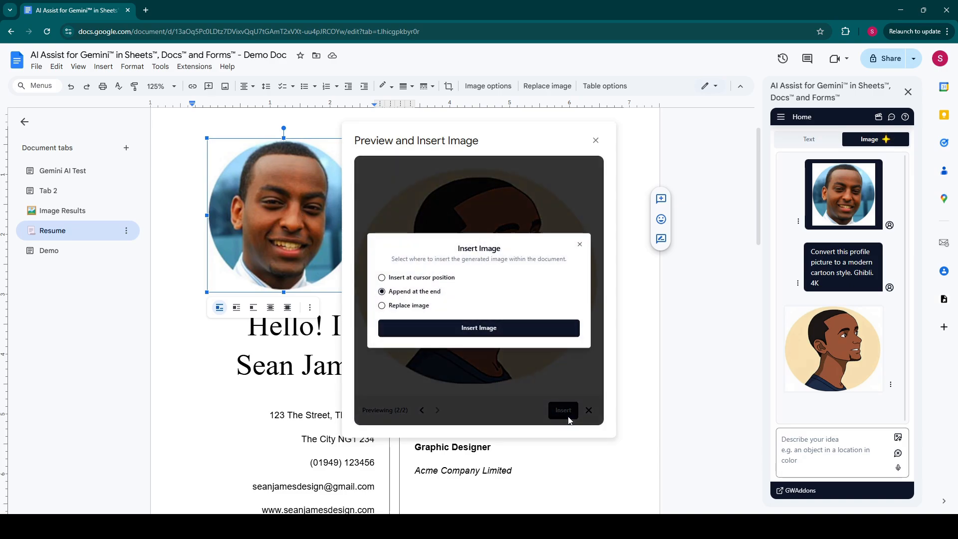
pyautogui.click(382, 306)
pyautogui.click(523, 331)
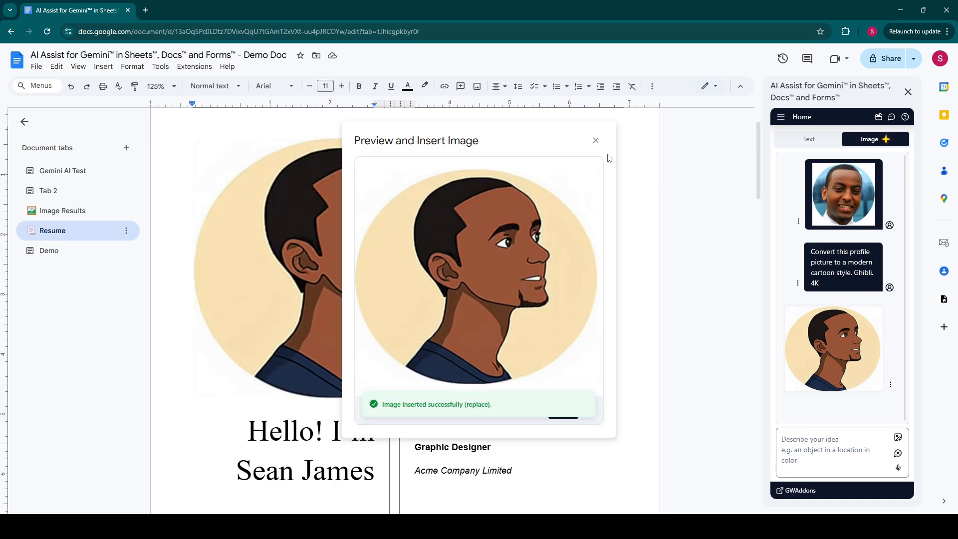
pyautogui.click(595, 140)
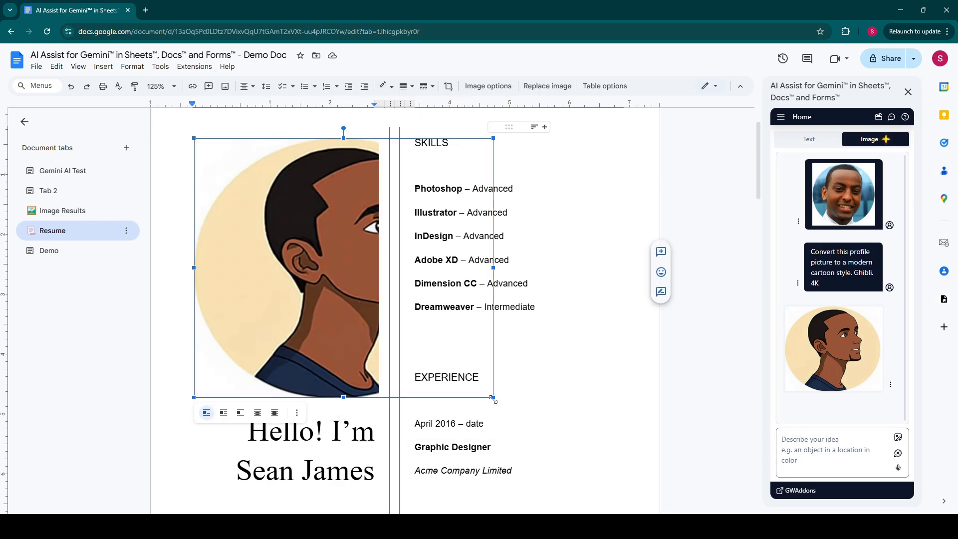
# Step: Shrink the cartoon photo to fit the left column above the name
pyautogui.moveTo(493, 397); pyautogui.dragTo(382, 301)
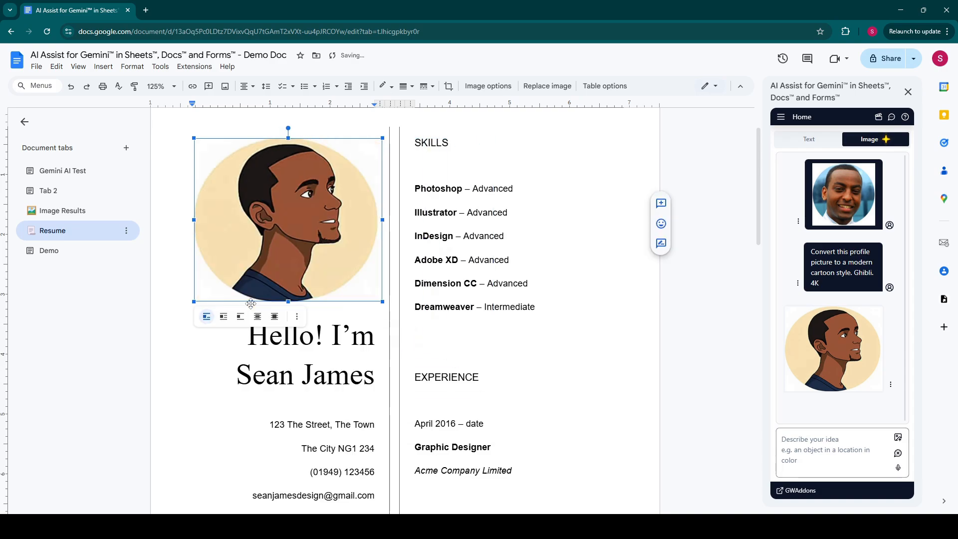
pyautogui.click(517, 367)
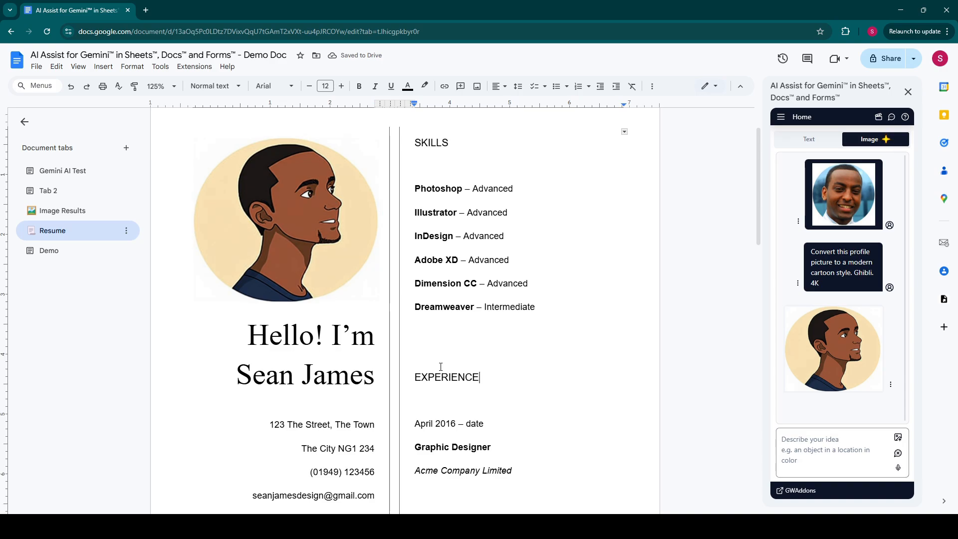
pyautogui.scroll(1, 367, 454)
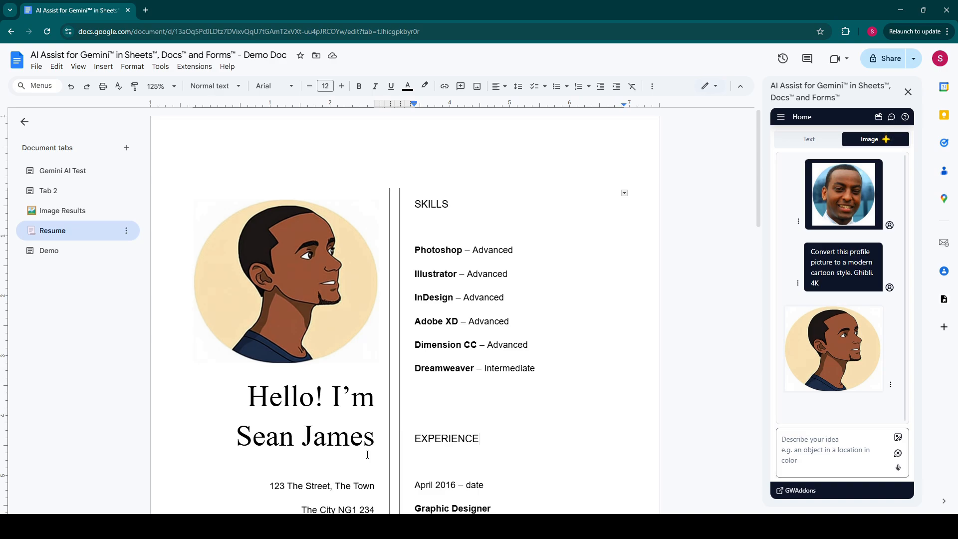
# Step: Switch to the Gemini AI Test tab and clear the add-on's chat history
pyautogui.click(77, 173)
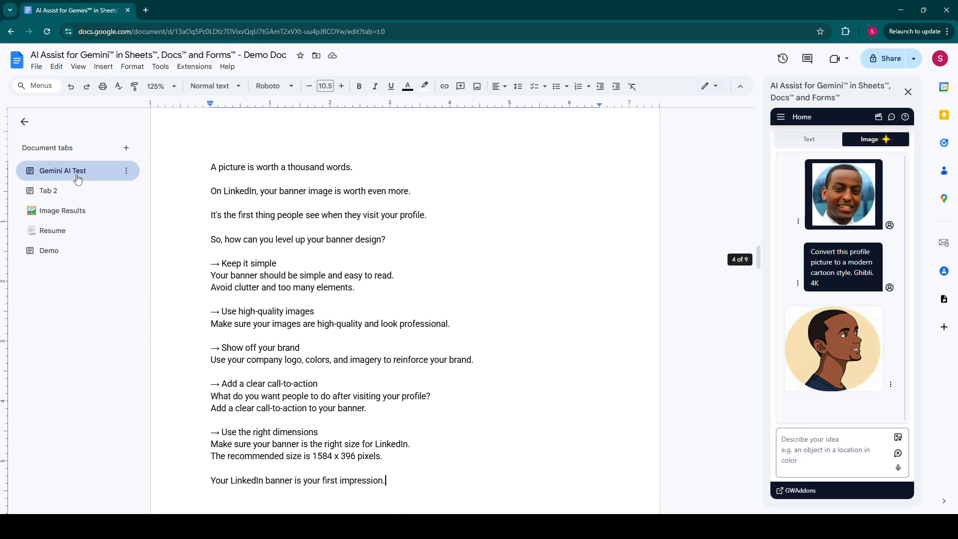
pyautogui.click(897, 455)
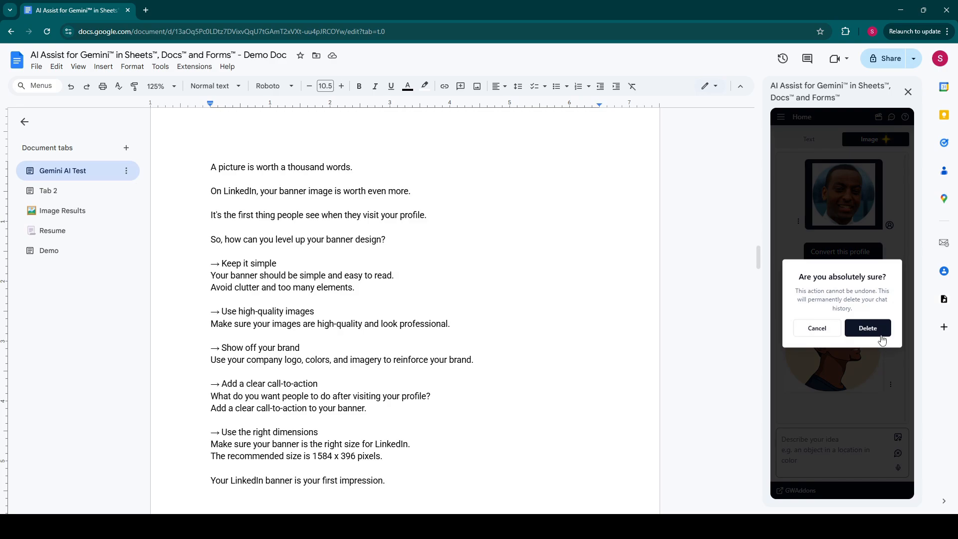
pyautogui.click(867, 328)
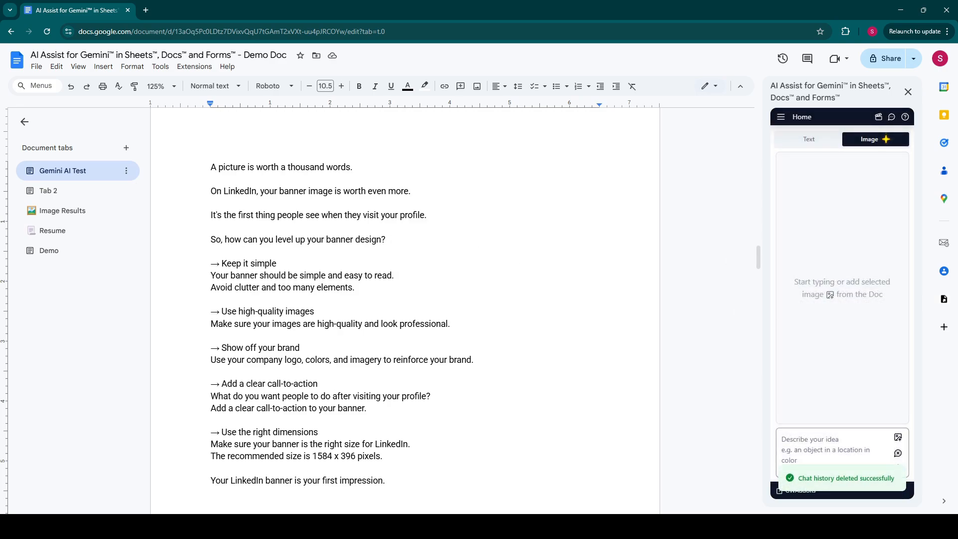
# Step: Prompt 'Create an image with the central theme' plus the pasted closing line in quotes, then preview it
pyautogui.click(838, 447)
pyautogui.write('C')
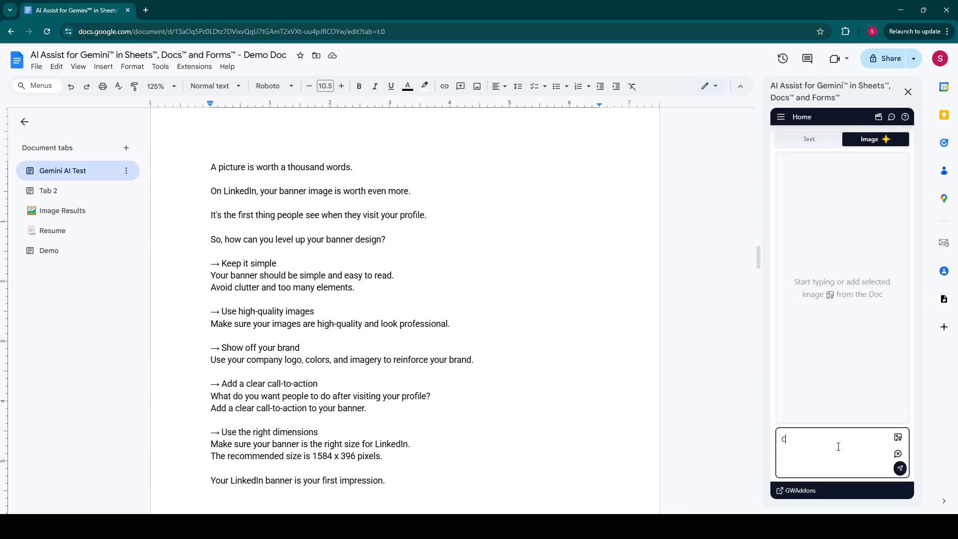
pyautogui.write('reate an image with the central theme "')
pyautogui.click(803, 454)
pyautogui.write('Your LinkedIn banner is your first impression.')
pyautogui.write('"')
pyautogui.press('Return')
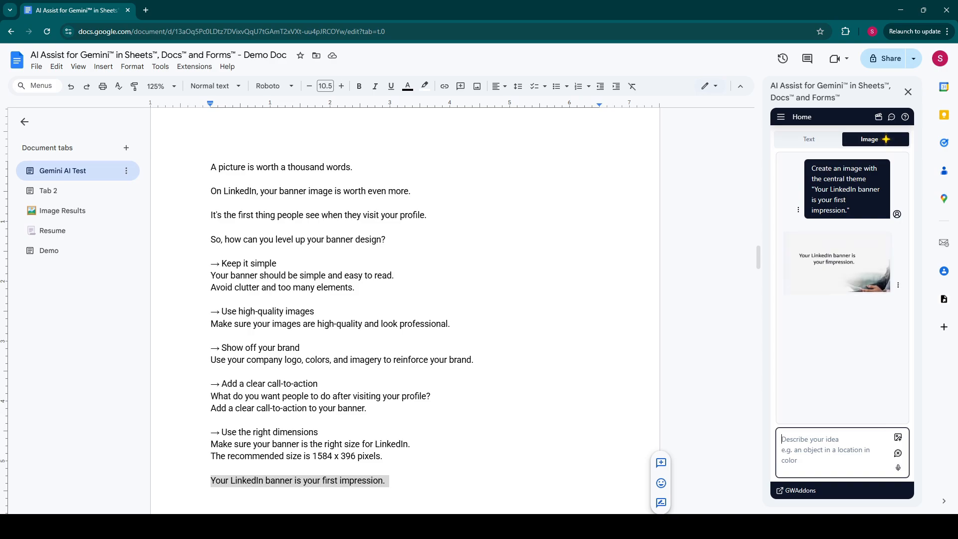
pyautogui.click(836, 283)
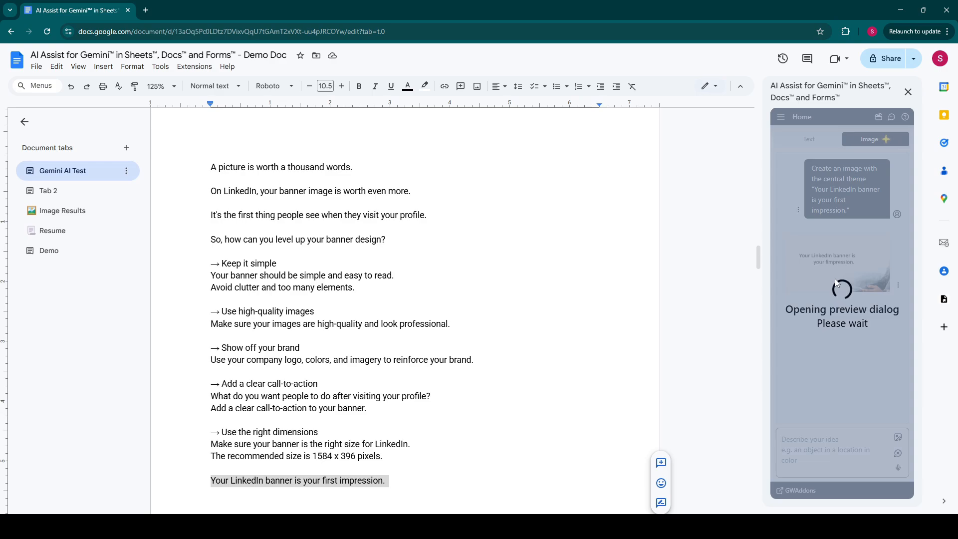
# Step: Insert the banner image at the cursor after the closing line and close the preview
pyautogui.click(399, 485)
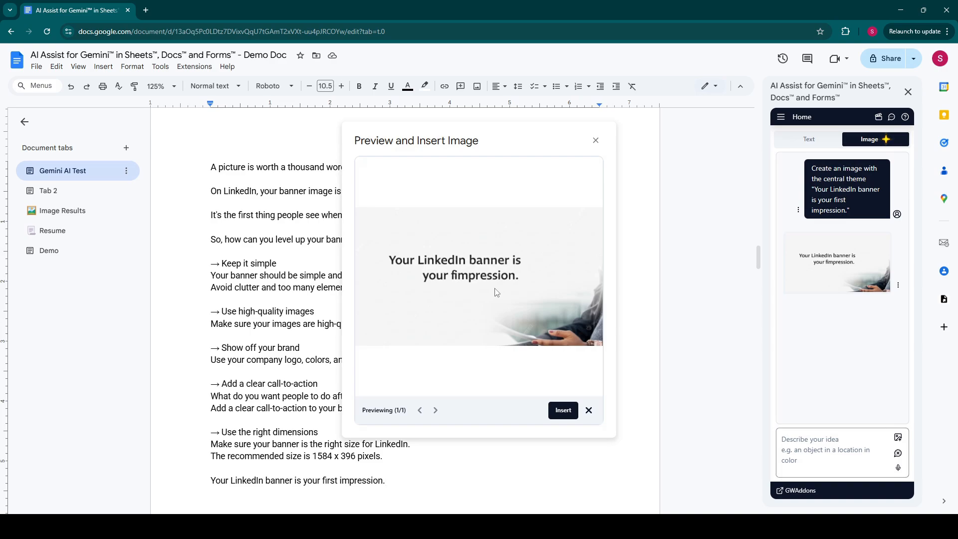
pyautogui.click(563, 409)
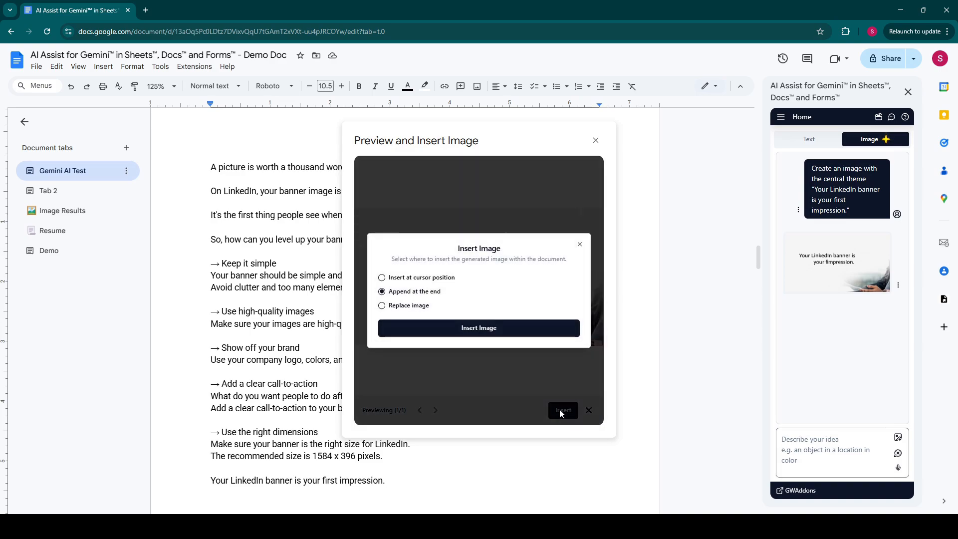
pyautogui.click(401, 280)
pyautogui.click(433, 333)
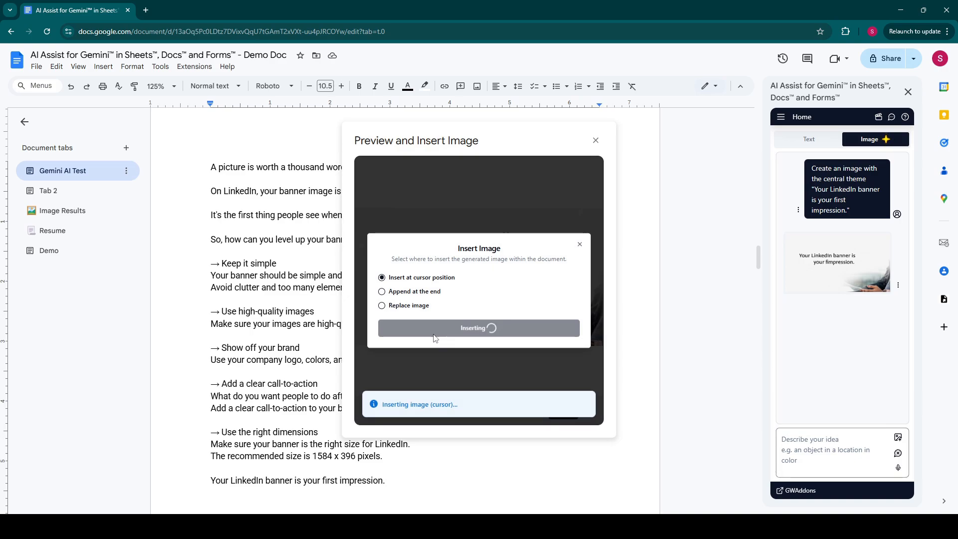
pyautogui.scroll(-2, 485, 470)
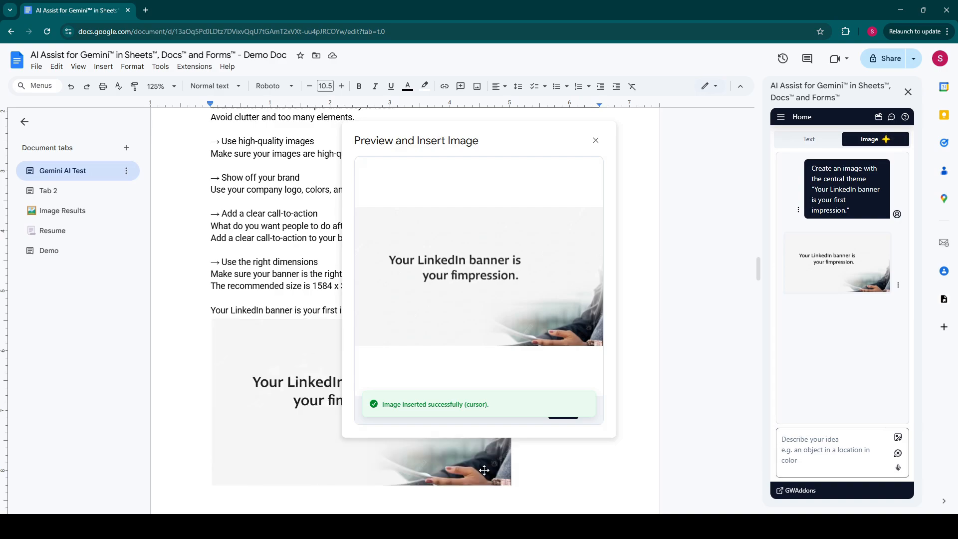
pyautogui.click(596, 141)
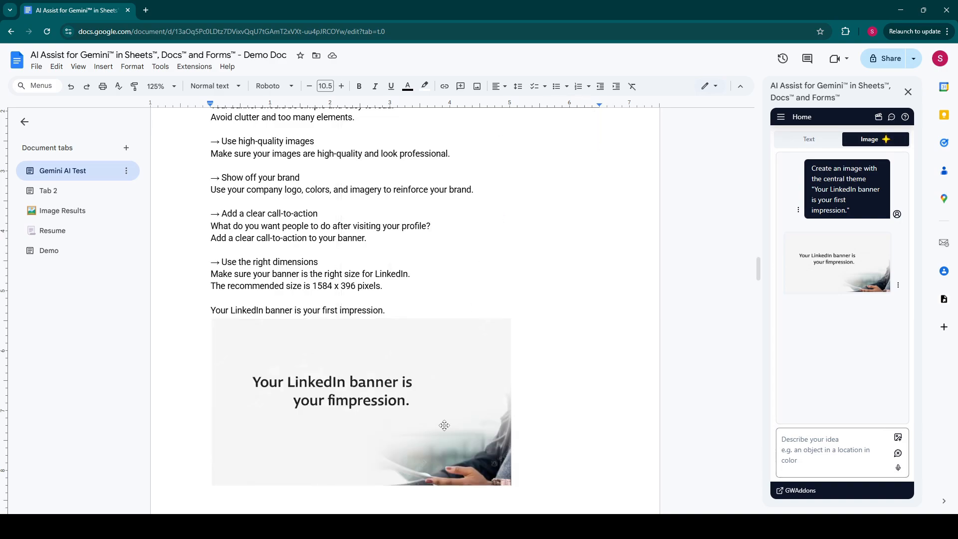
pyautogui.scroll(-5, 453, 430)
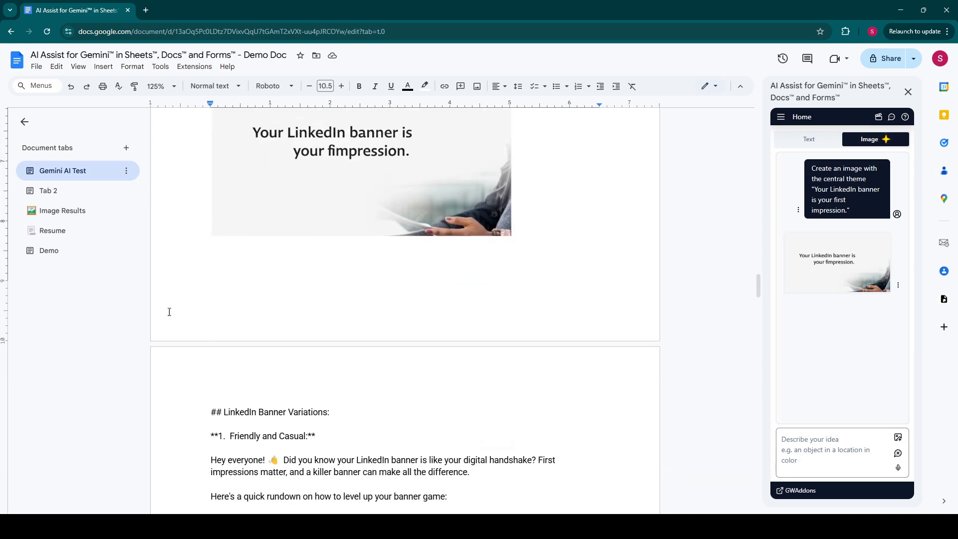
# Step: Switch to the Demo tab and clear the add-on's chat history
pyautogui.click(42, 256)
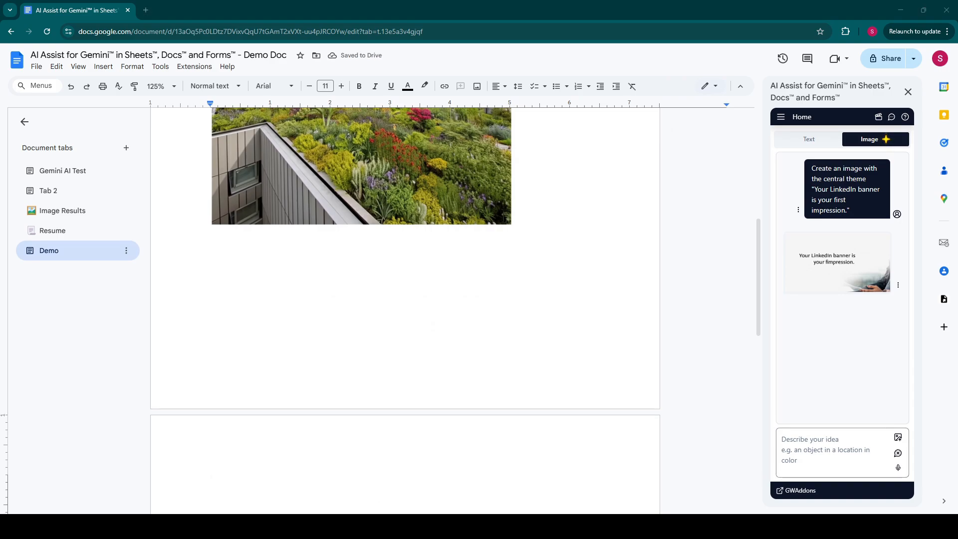
pyautogui.click(898, 454)
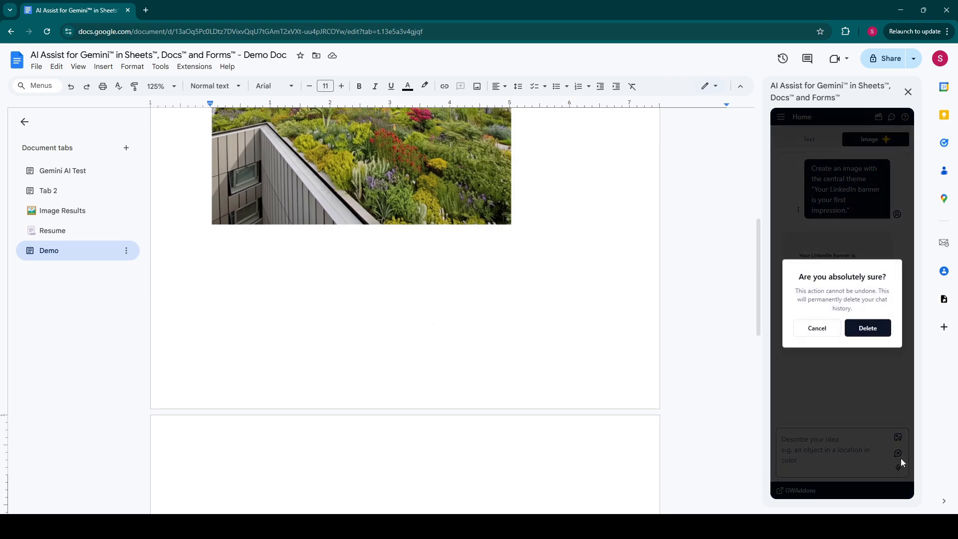
pyautogui.click(868, 327)
# Step: Prompt 'Create an illustration depicting spreadsheets, accounting, numbers and students'
pyautogui.click(838, 449)
pyautogui.write('Create')
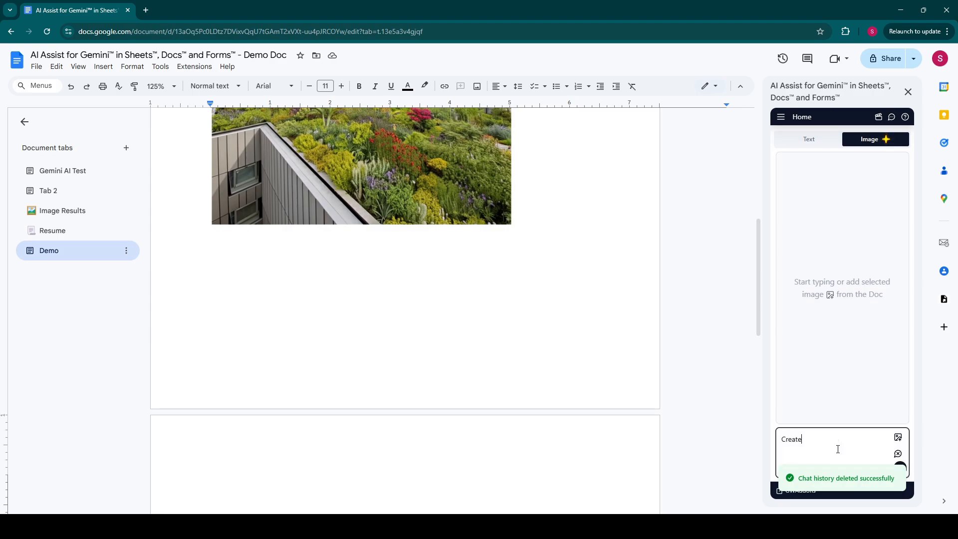
pyautogui.write(' an illustration depictin')
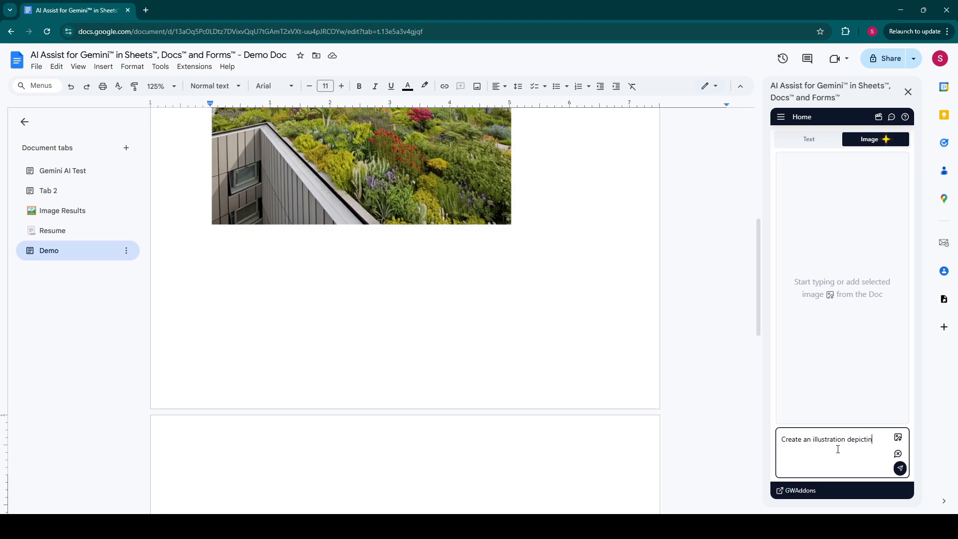
pyautogui.write('g spreadsheets, accounting, numbers and students')
pyautogui.press('Return')
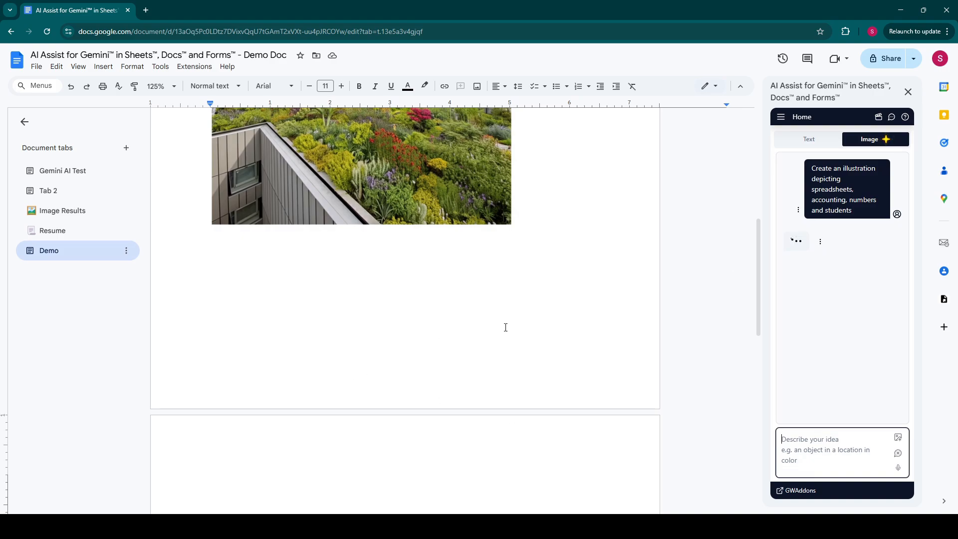
pyautogui.scroll(-5, 422, 401)
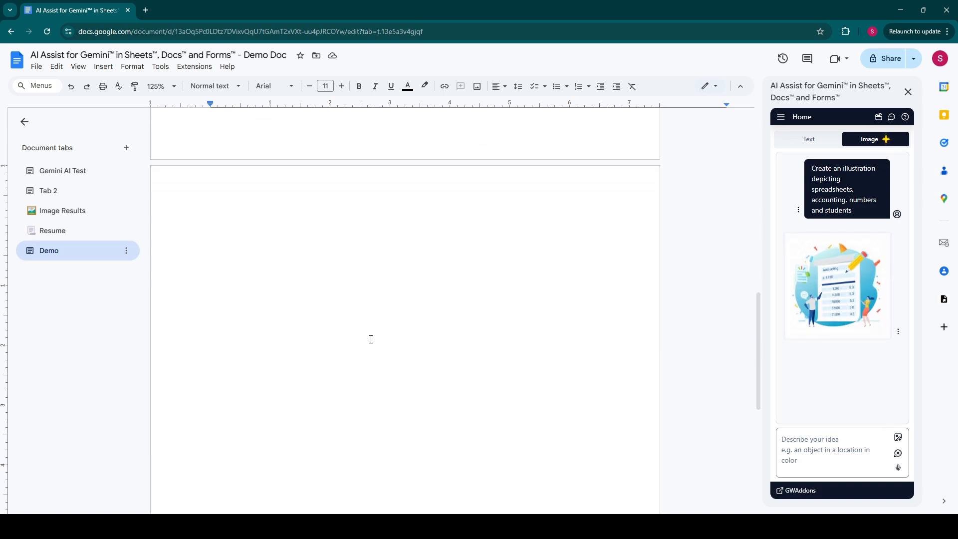
# Step: Insert the accounting illustration at the cursor position in the Demo tab
pyautogui.click(852, 290)
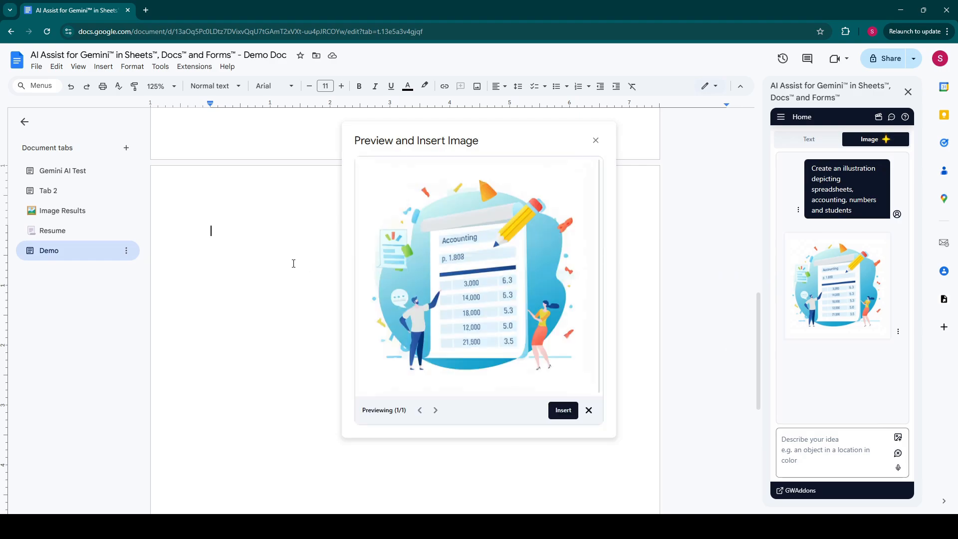
pyautogui.click(562, 412)
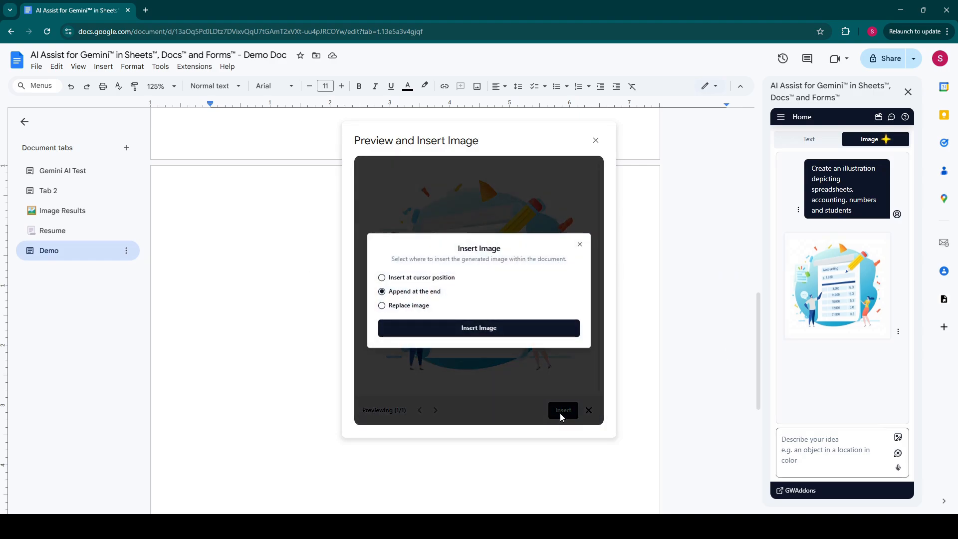
pyautogui.click(406, 278)
pyautogui.click(456, 336)
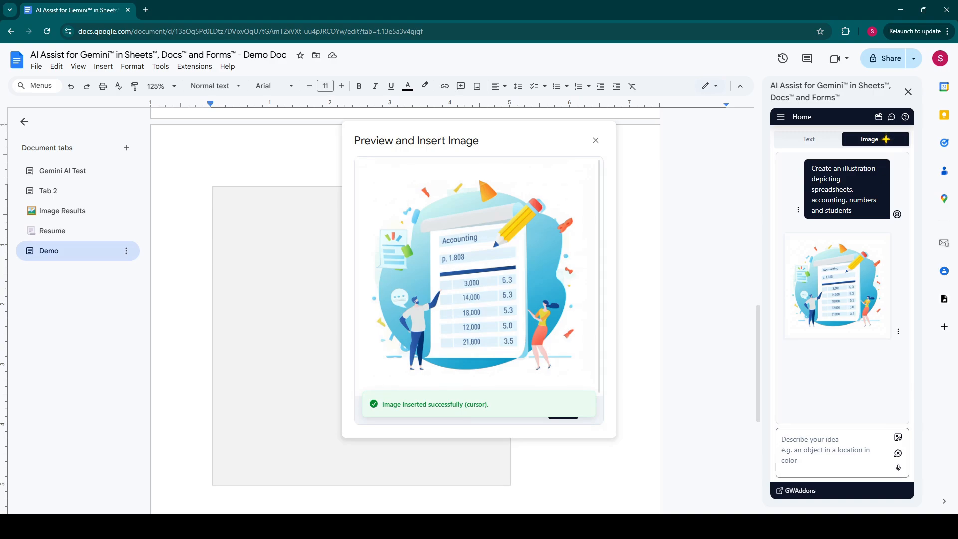
# Step: Paste a longer, style-detailed illustration prompt into the add-on and close the preview
pyautogui.click(802, 452)
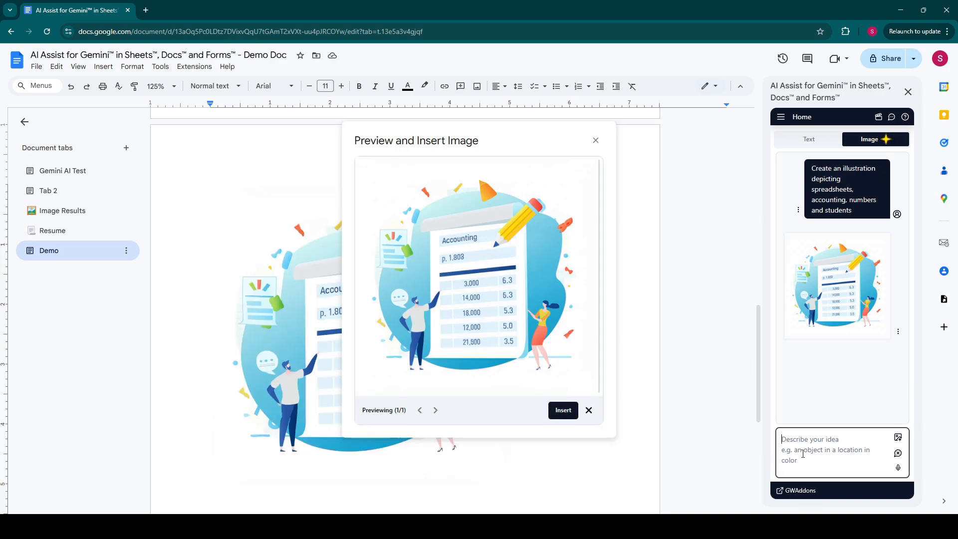
pyautogui.hotkey('ctrl', 'v')
pyautogui.click(589, 410)
# Step: Generate the minimalist flat-style illustration from the detailed prompt and preview the result
pyautogui.scroll(4, 799, 457)
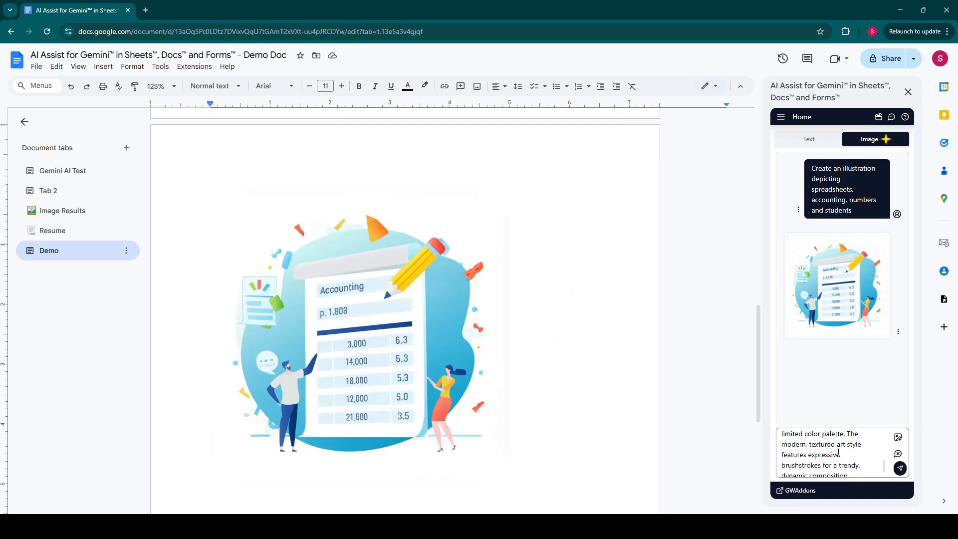
pyautogui.scroll(-4, 800, 457)
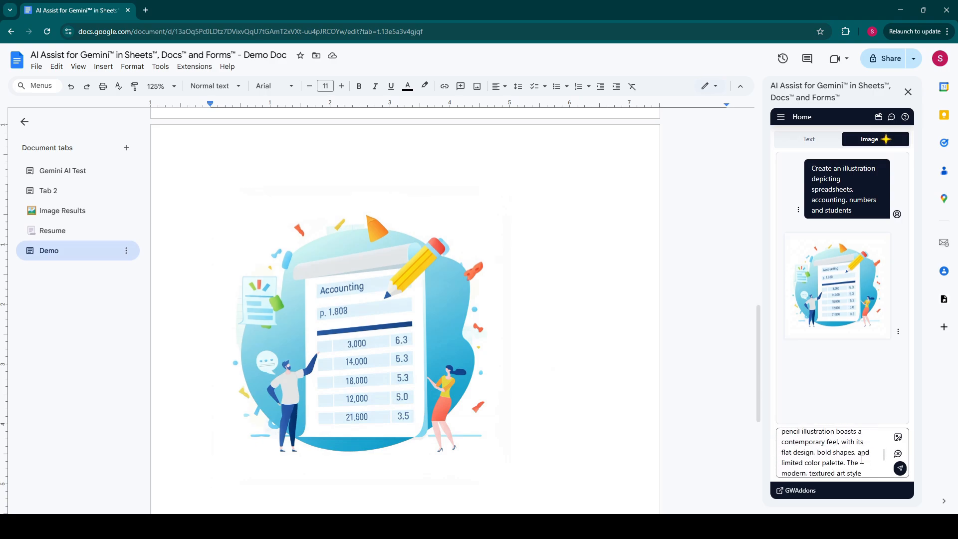
pyautogui.click(900, 469)
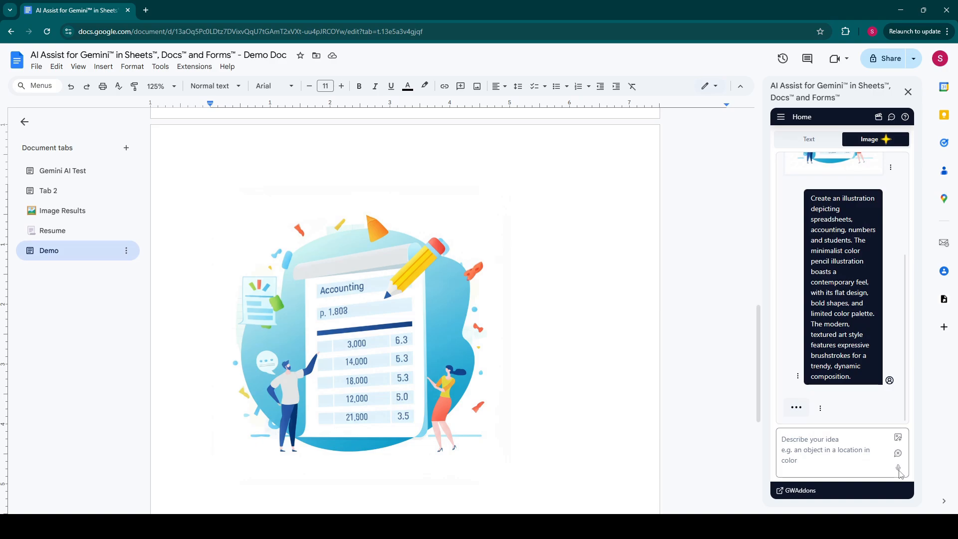
pyautogui.scroll(-2, 564, 367)
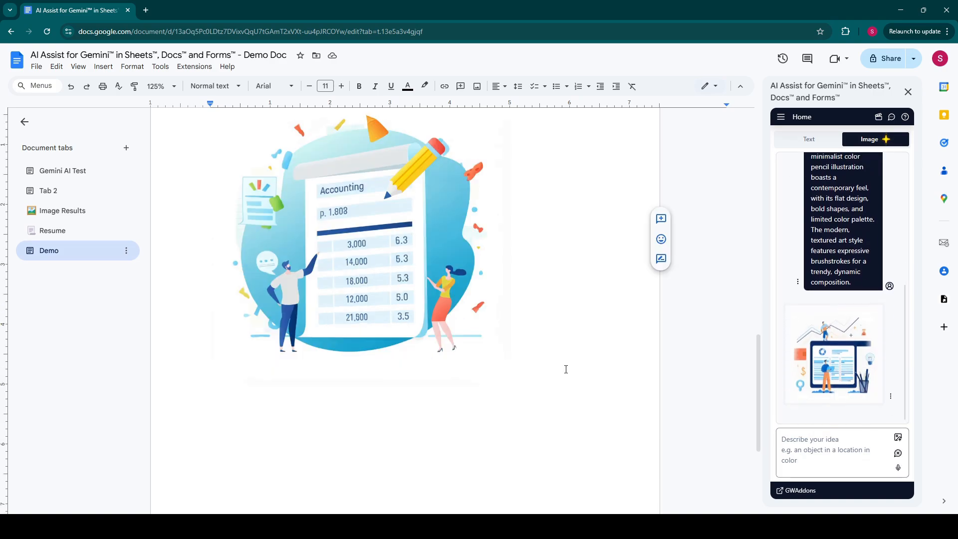
pyautogui.click(821, 379)
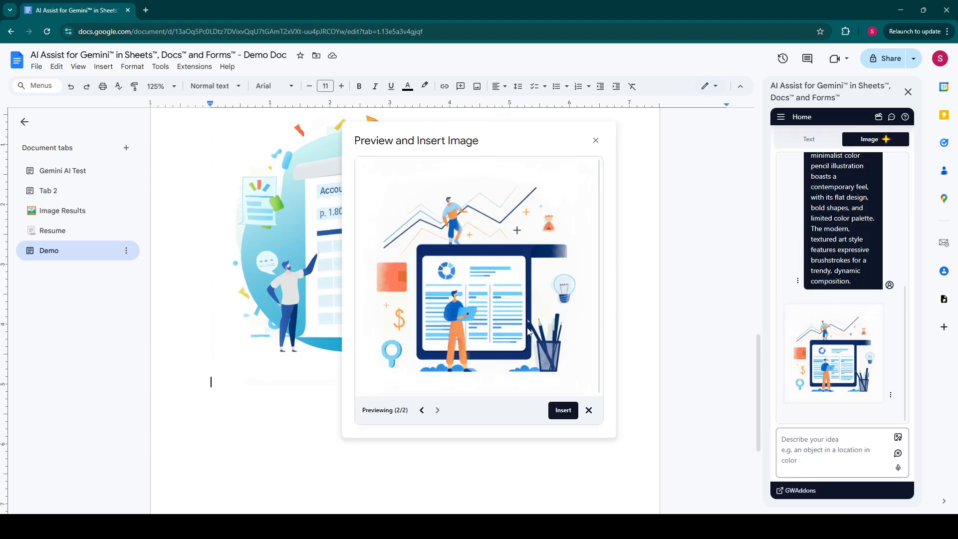
# Step: Insert the flat-design figure-and-chart illustration at the cursor in the Demo tab, then select it
pyautogui.click(559, 414)
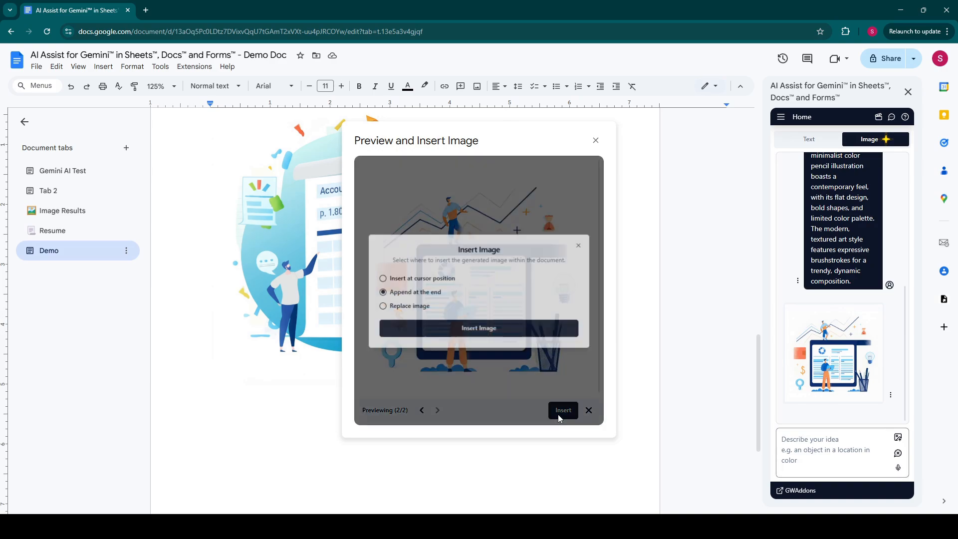
pyautogui.click(419, 278)
pyautogui.click(441, 337)
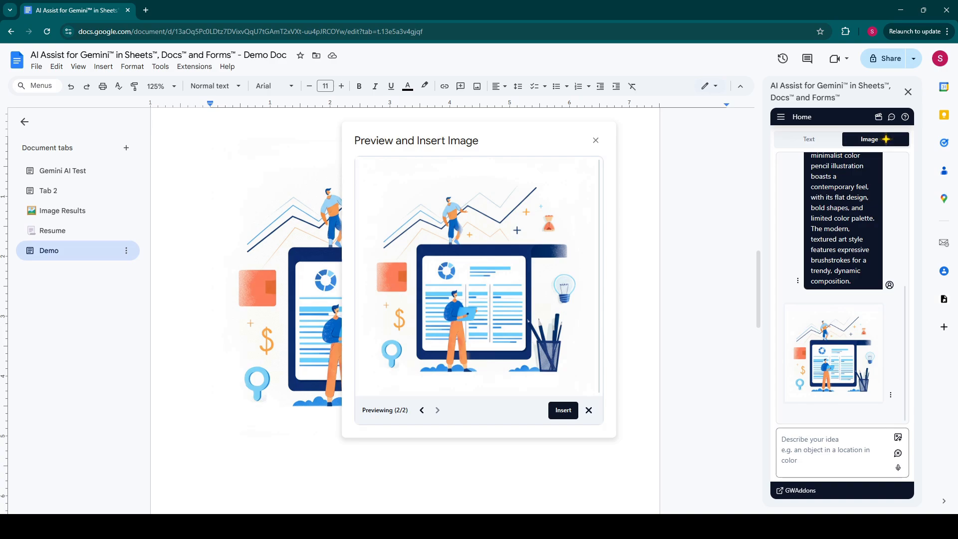
pyautogui.click(589, 411)
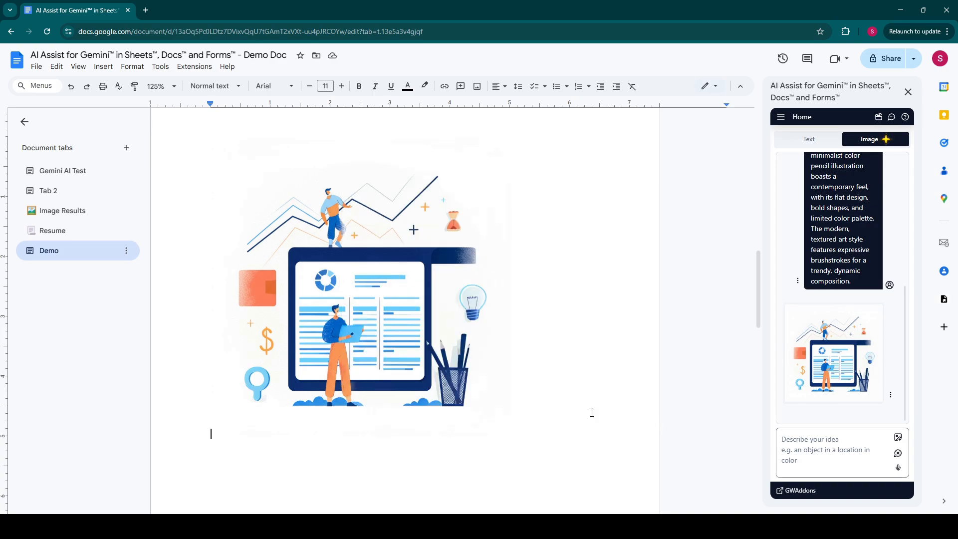
pyautogui.click(503, 465)
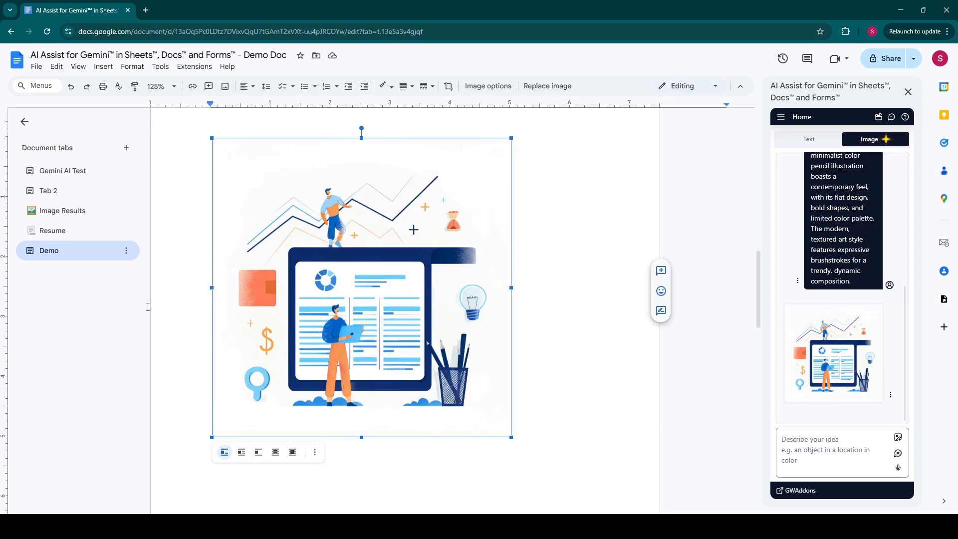
# Step: Switch to the Image Results tab and scroll through its seven pages to the finance illustration
pyautogui.click(53, 213)
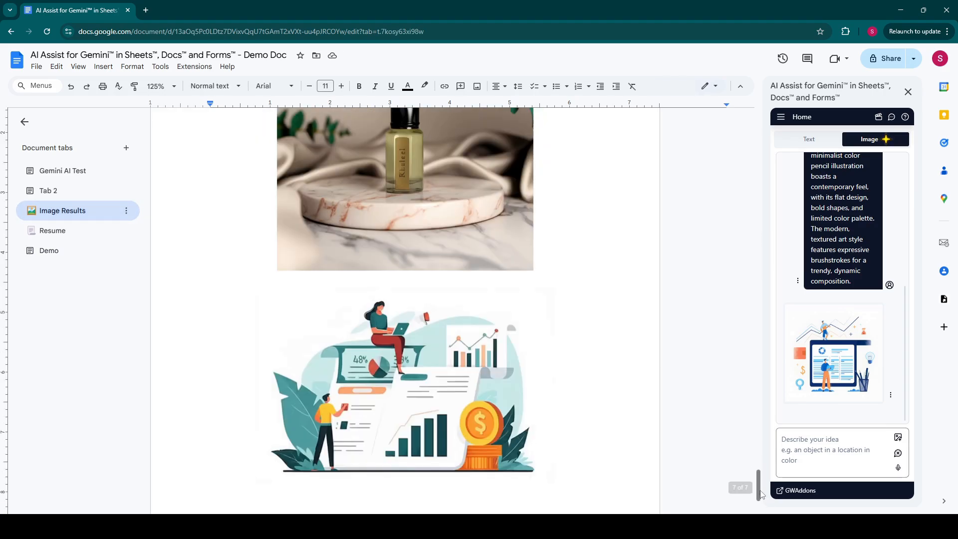
pyautogui.moveTo(760, 493); pyautogui.dragTo(755, 127)
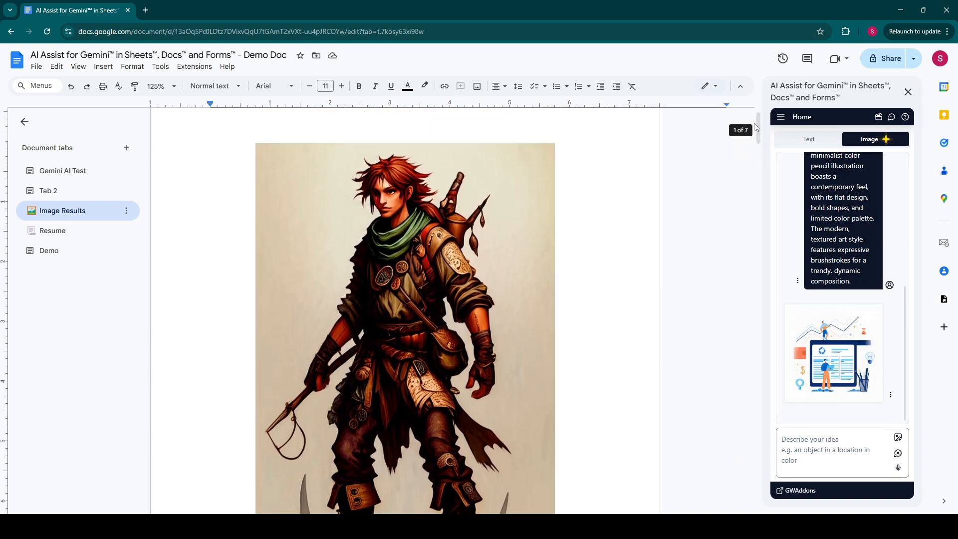
pyautogui.doubleClick(754, 123)
pyautogui.scroll(2, 633, 355)
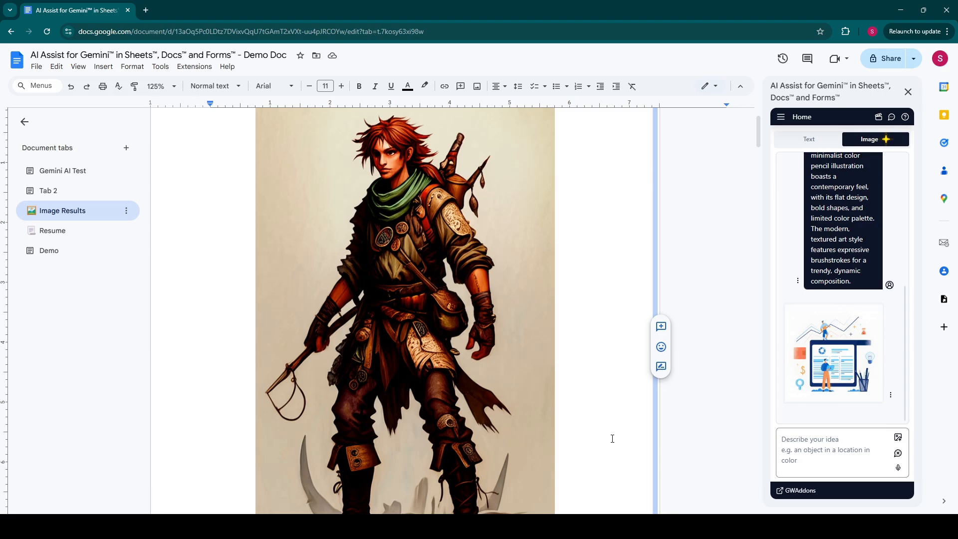
pyautogui.scroll(-10, 612, 438)
pyautogui.scroll(-3, 612, 438)
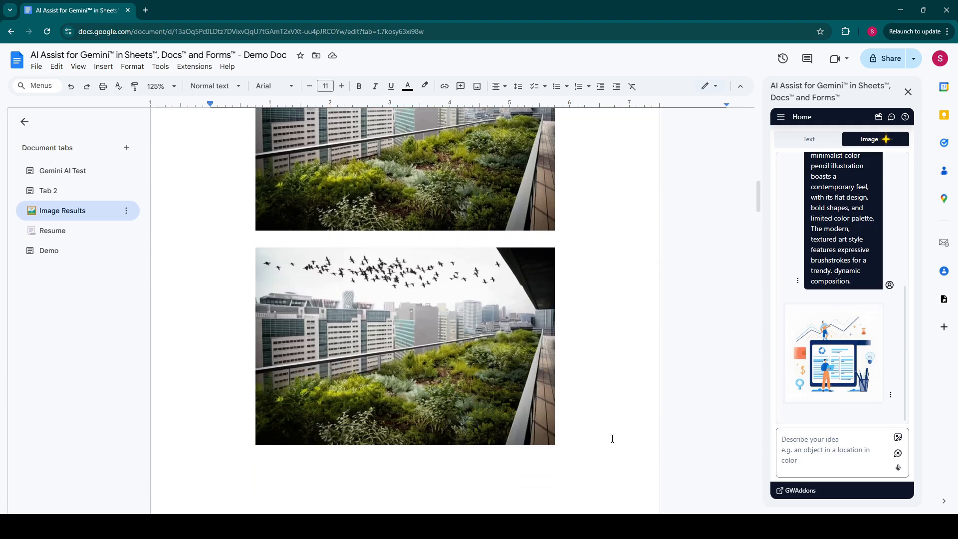
pyautogui.scroll(1, 612, 439)
pyautogui.scroll(-10, 612, 439)
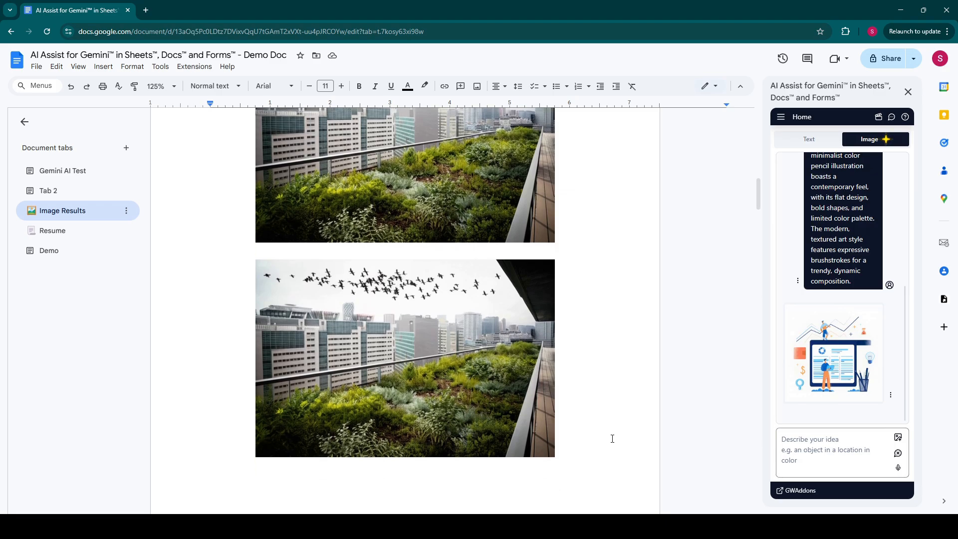
pyautogui.scroll(-10, 613, 439)
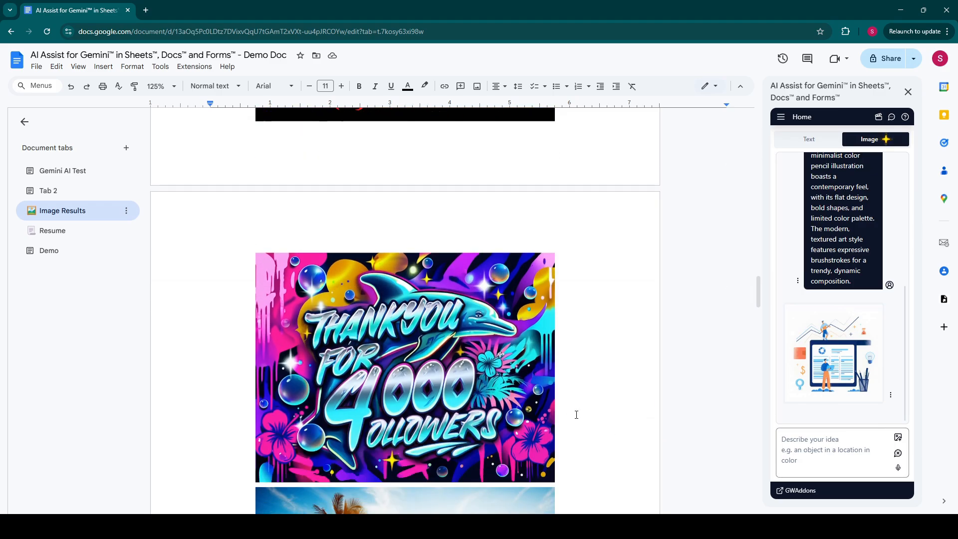
pyautogui.scroll(-4, 575, 414)
pyautogui.scroll(-15, 596, 405)
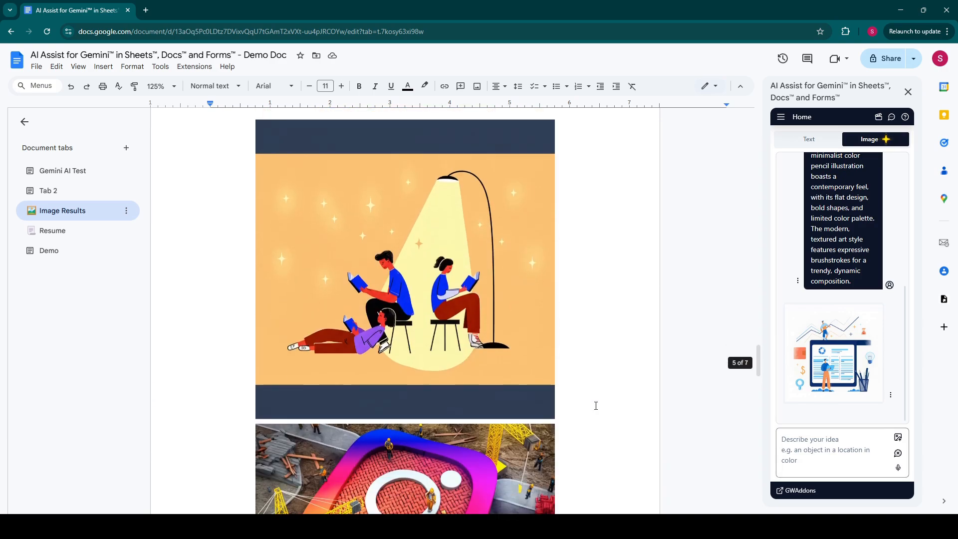
pyautogui.scroll(-10, 596, 405)
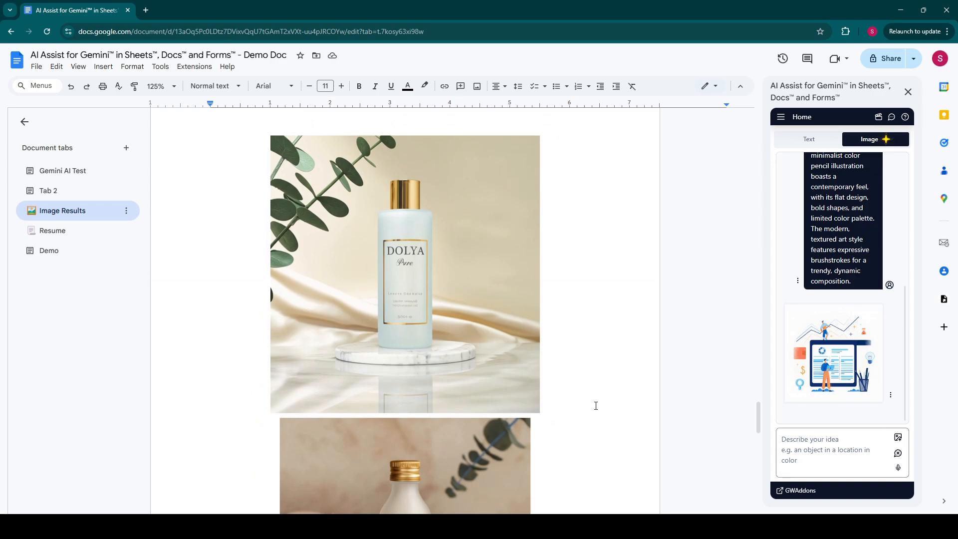
pyautogui.scroll(-12, 596, 405)
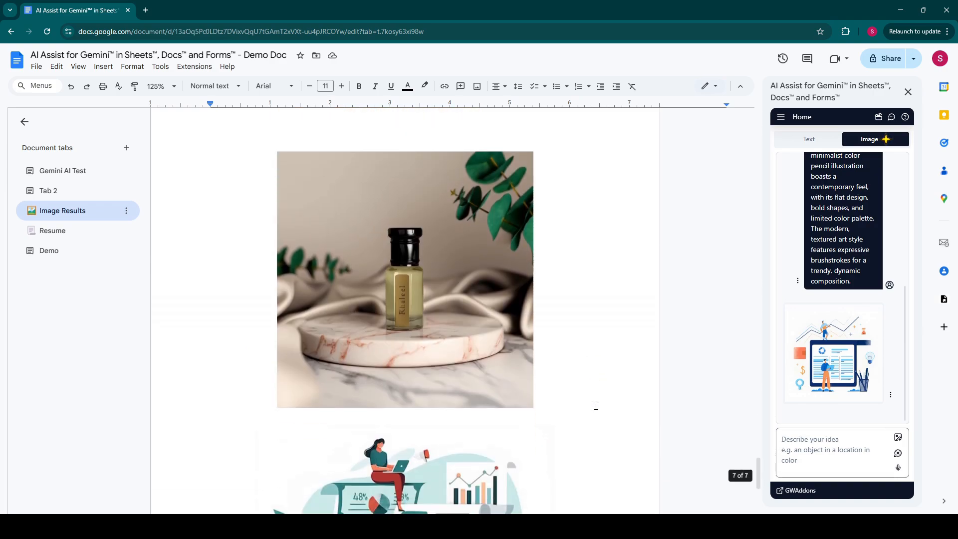
pyautogui.scroll(-3, 595, 405)
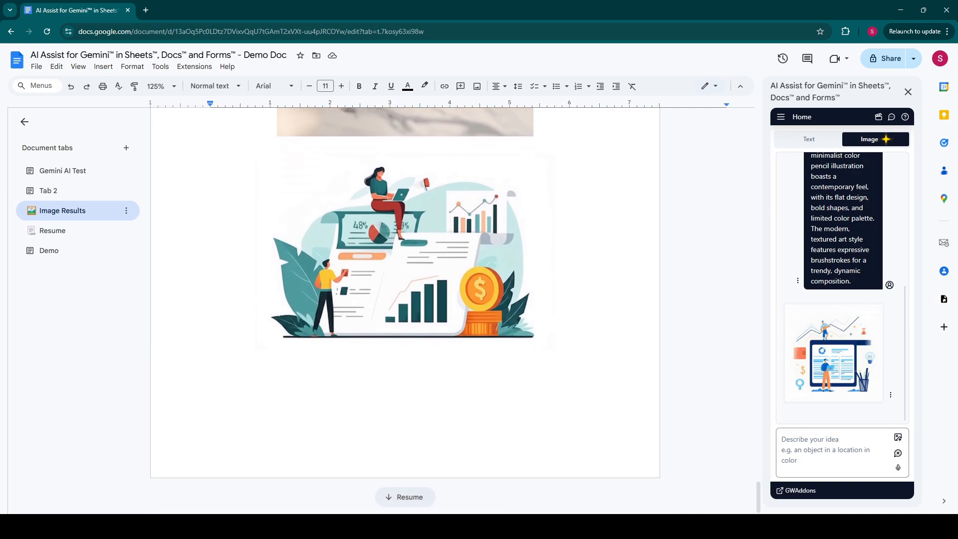